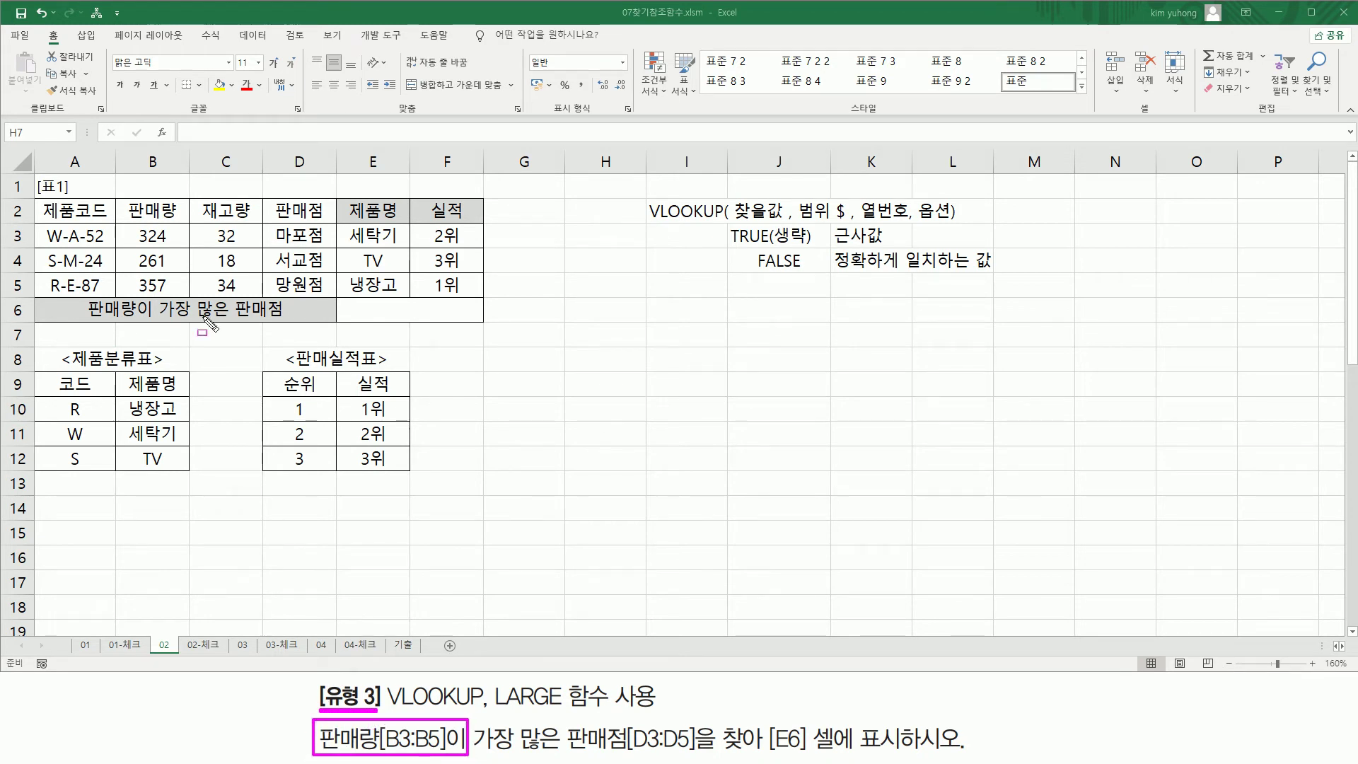
drag(128, 226, 193, 298)
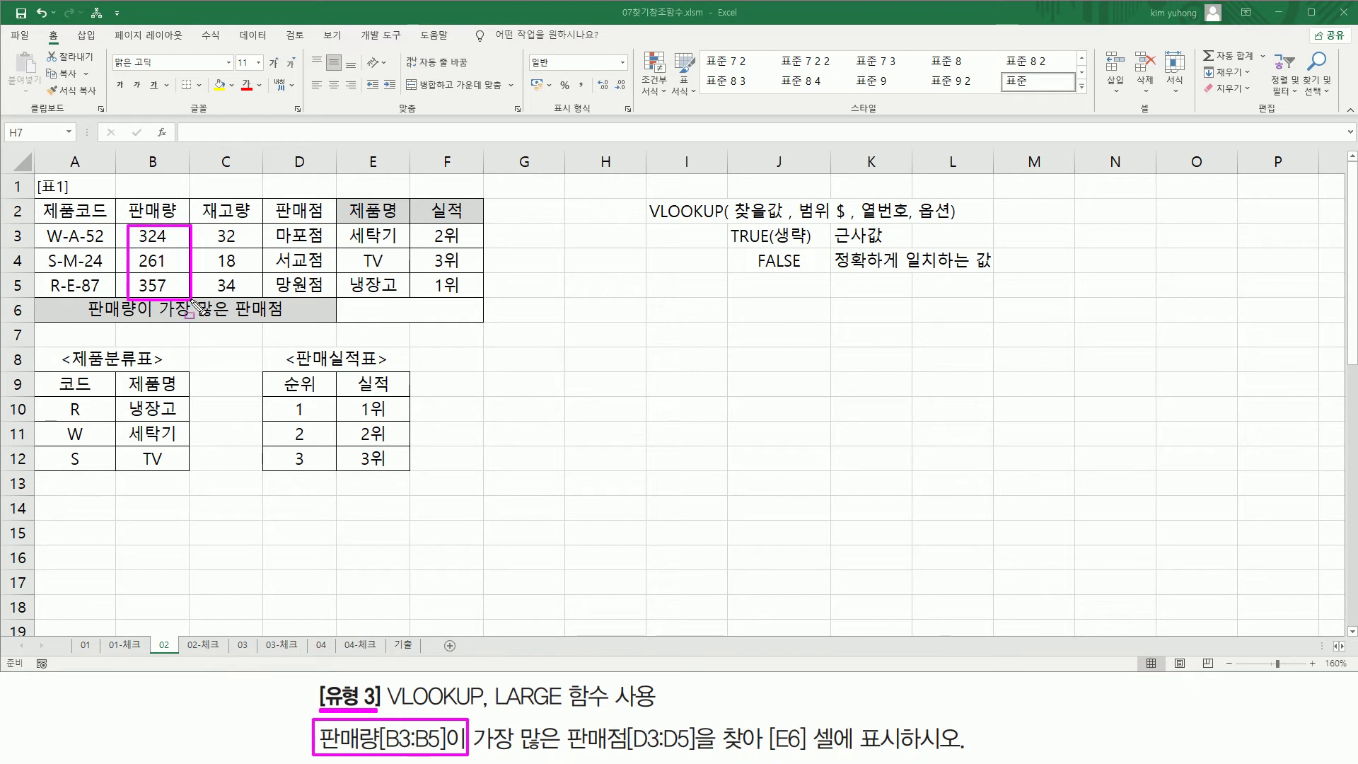
drag(474, 750, 626, 750)
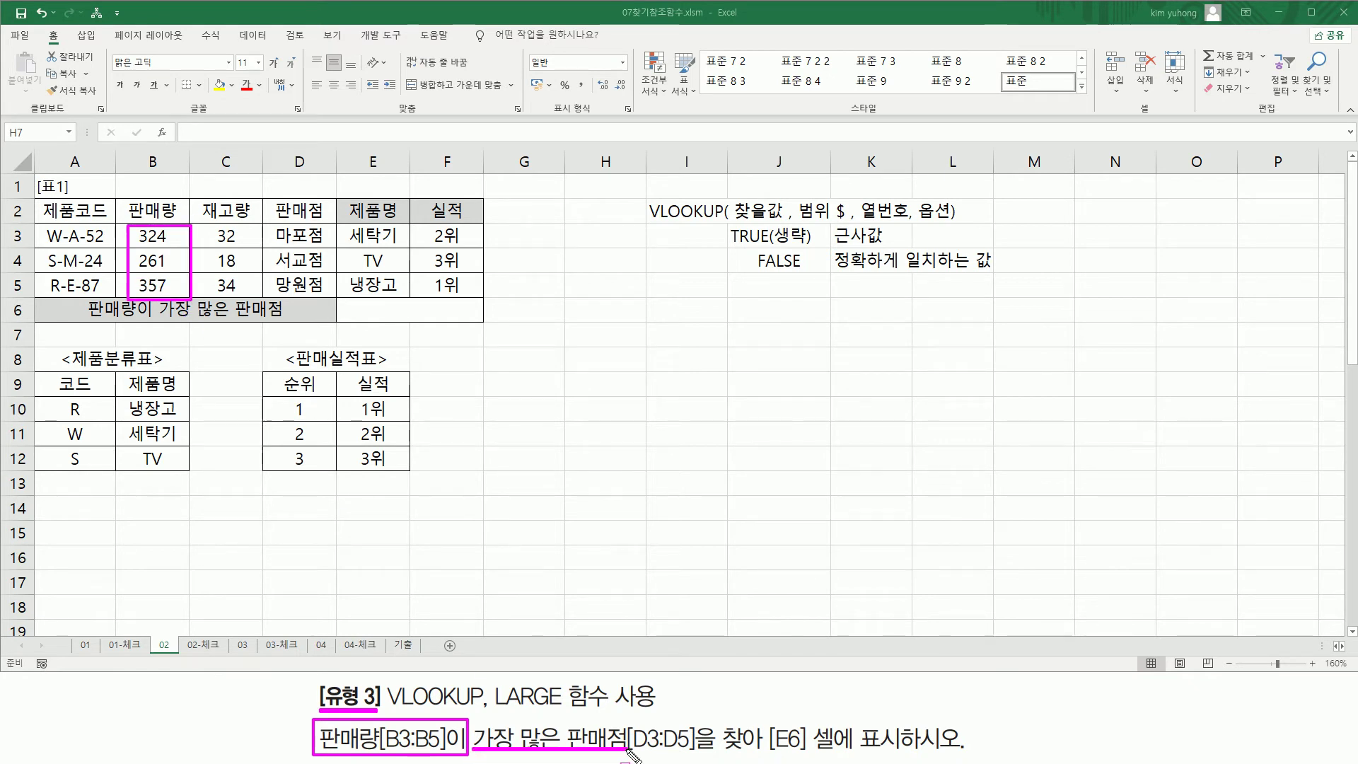
mouse_move(765, 719)
mouse_down()
mouse_move(825, 759)
mouse_move(906, 761)
mouse_up()
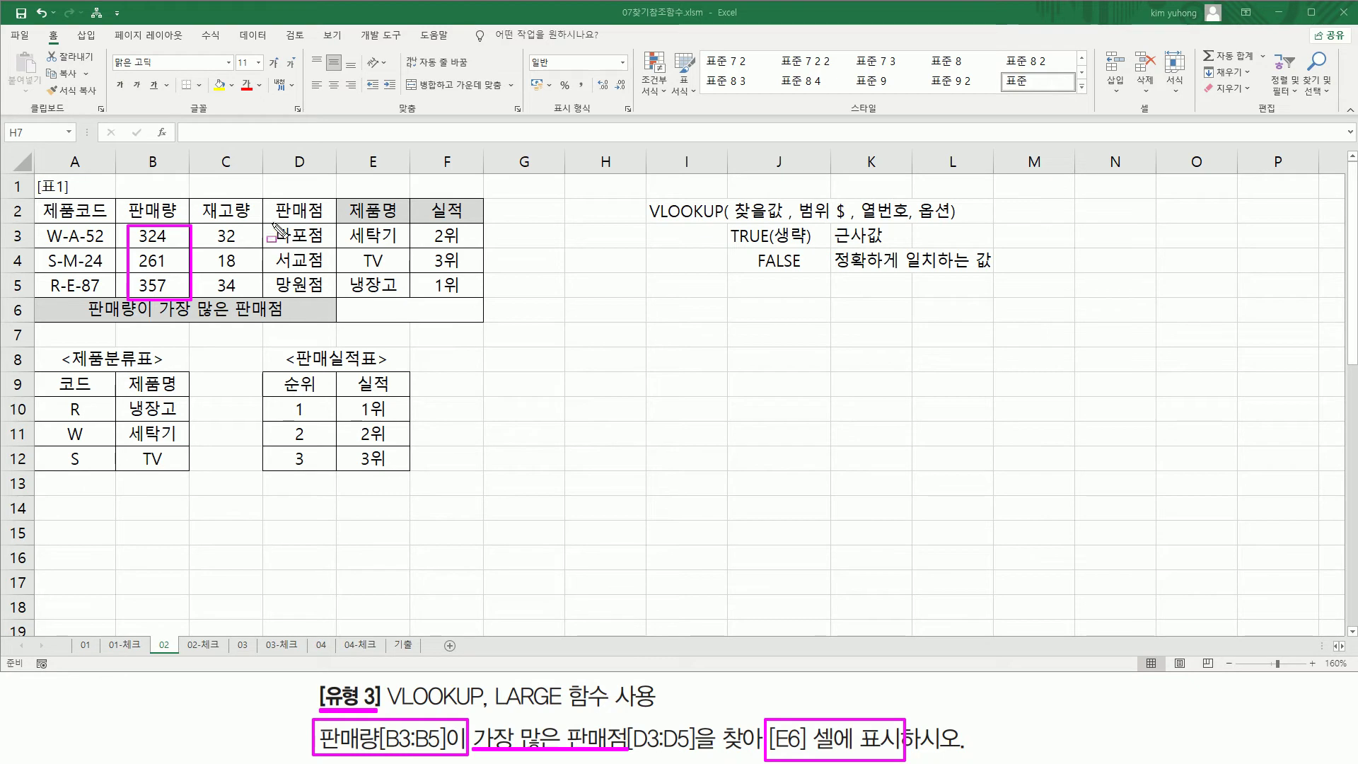
drag(270, 221, 327, 298)
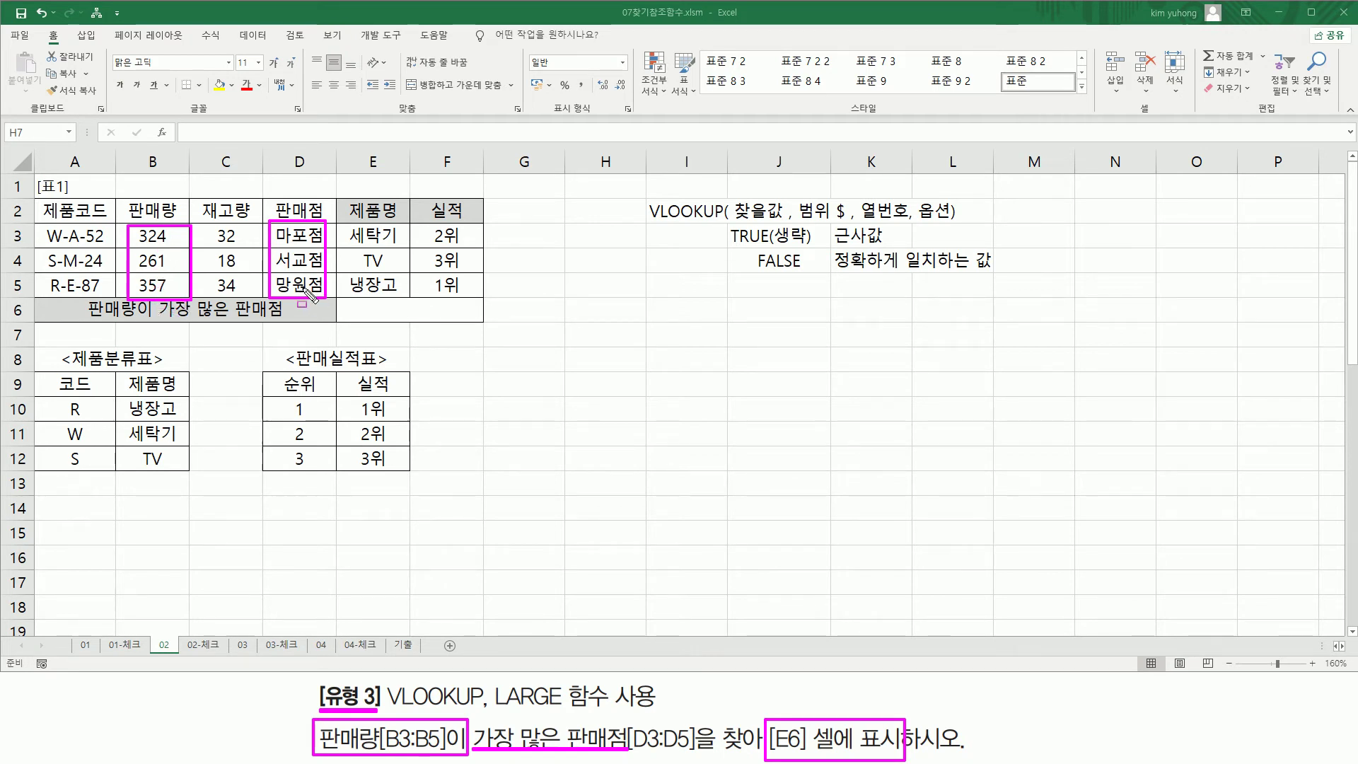
drag(357, 301, 456, 319)
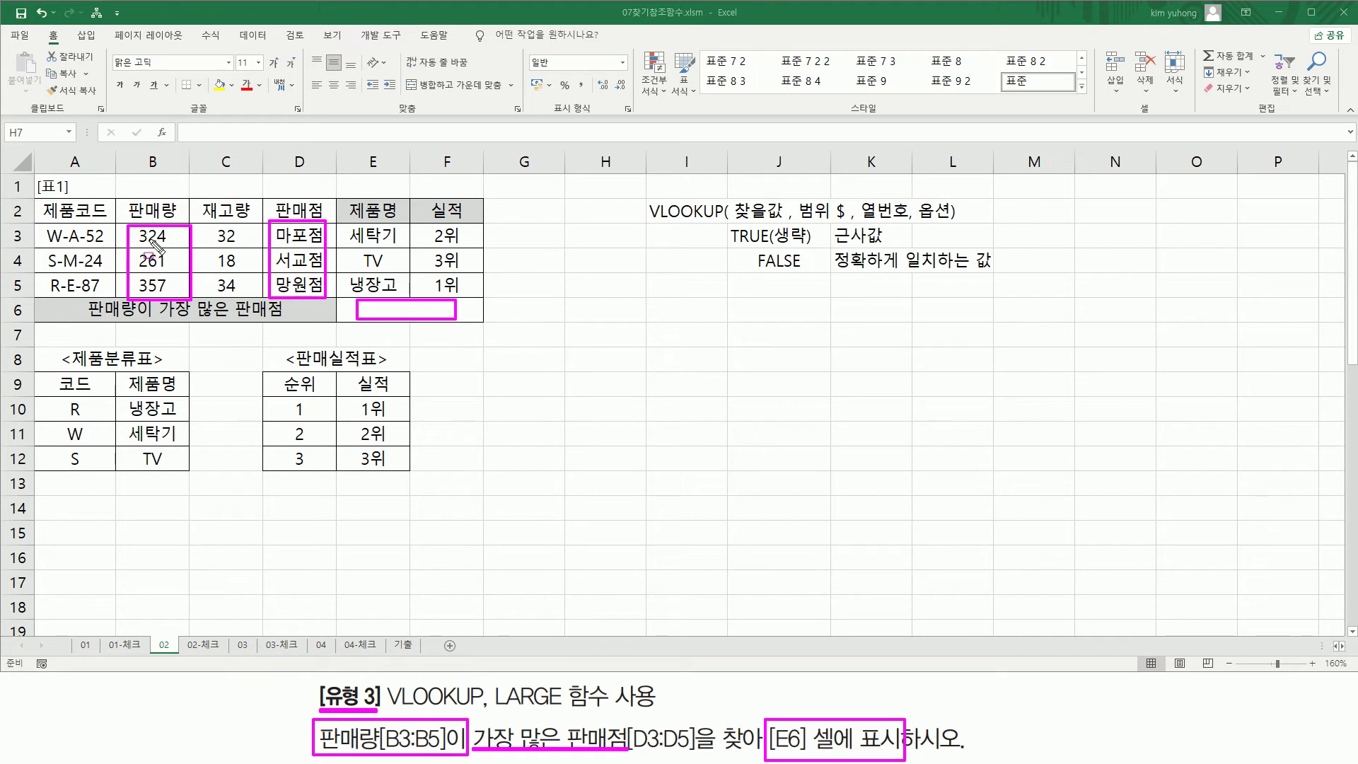
mouse_move(138, 228)
mouse_down()
mouse_move(177, 297)
mouse_move(135, 225)
mouse_up()
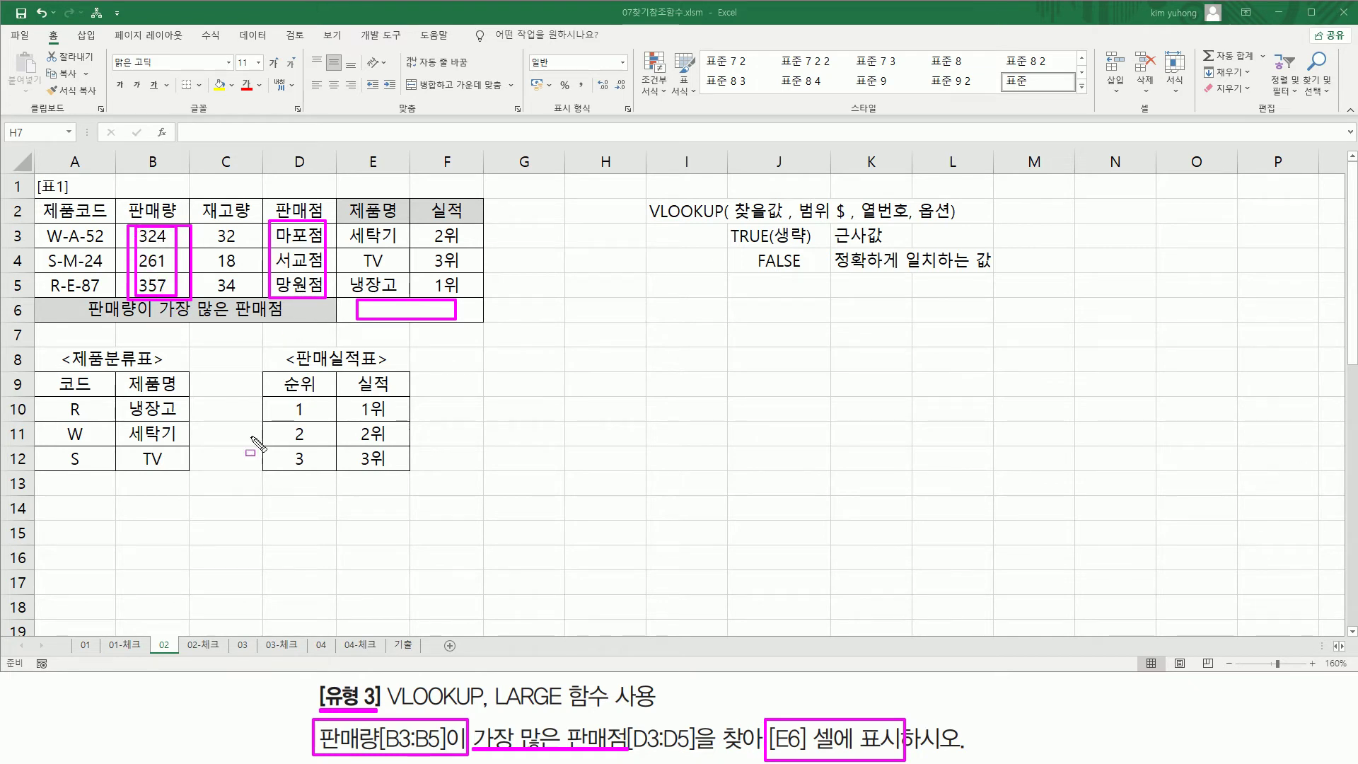
drag(493, 706, 596, 706)
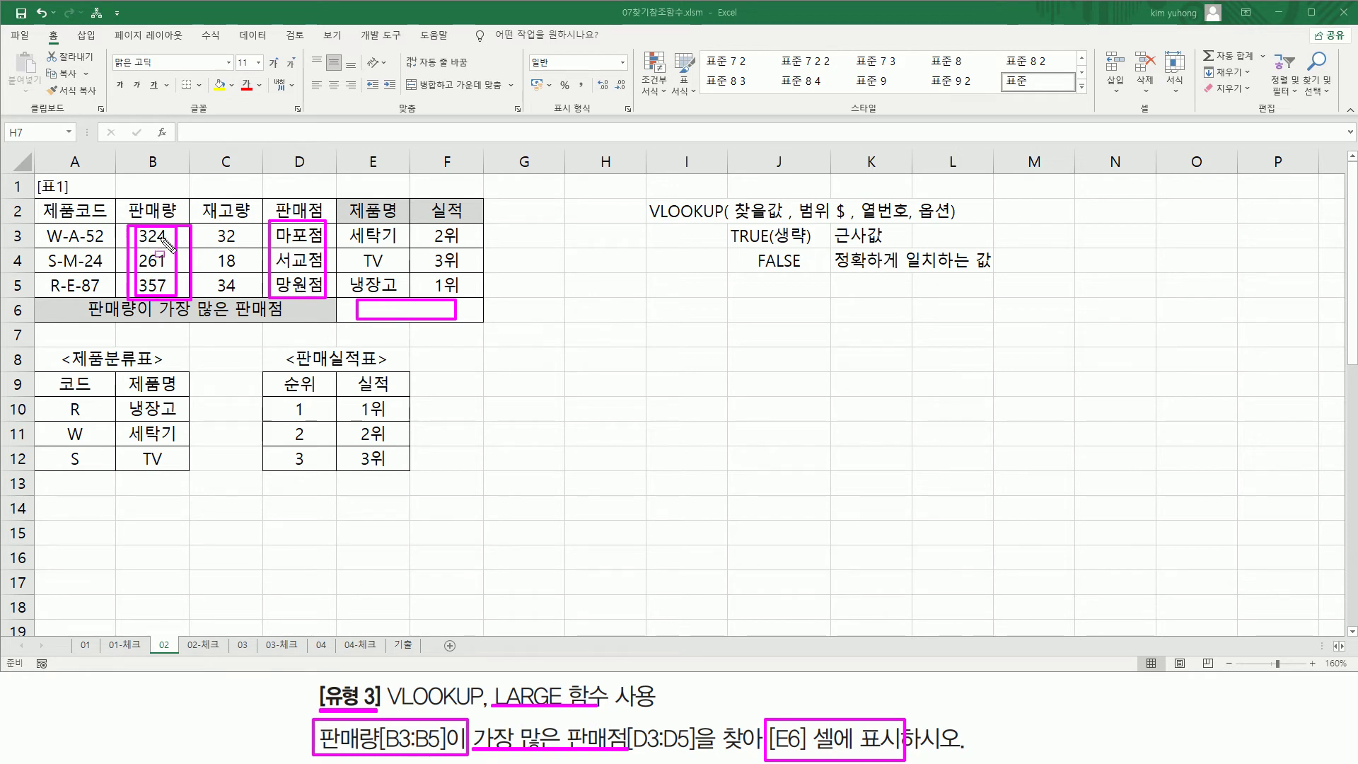
key(Escape)
Step: Enter the formula =LARGE(B3:B5, 1) in cell E6 to get the highest sales quantity
click(404, 312)
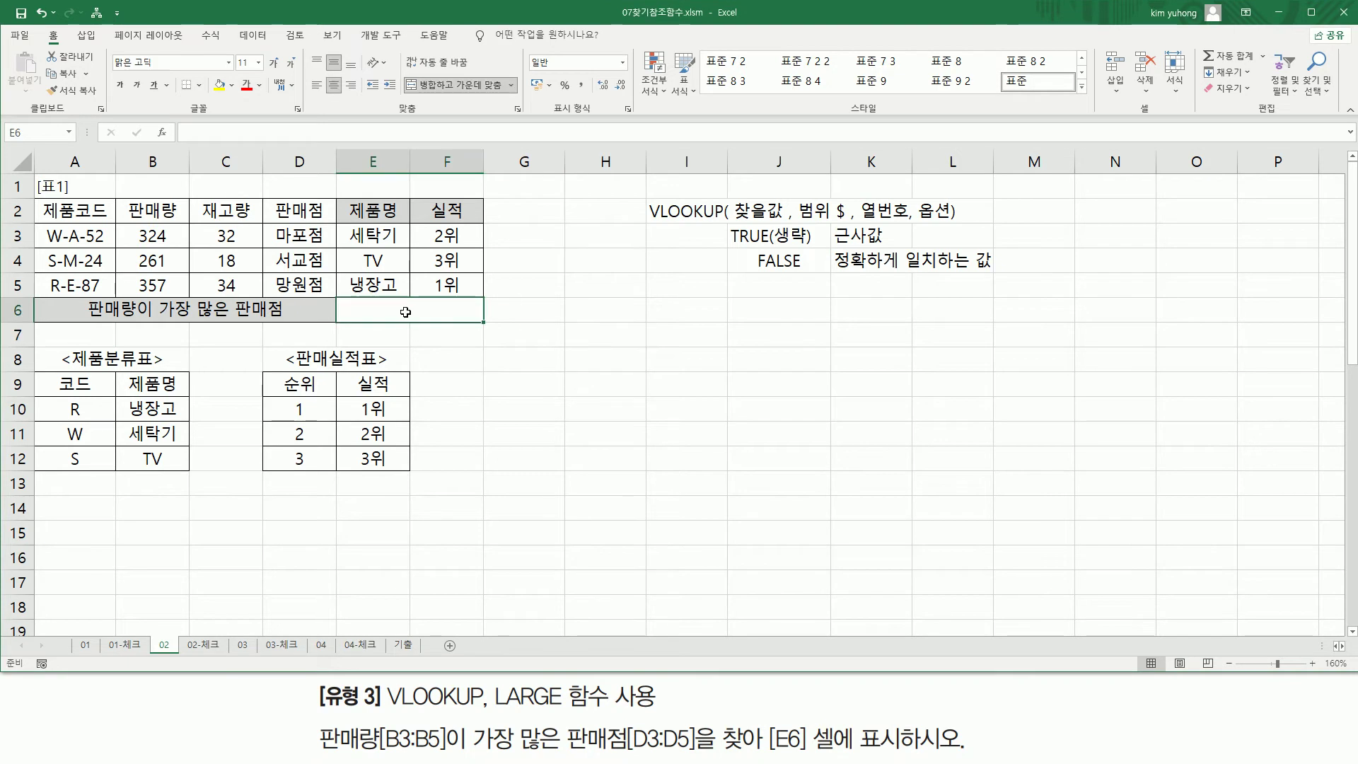
text(=LA)
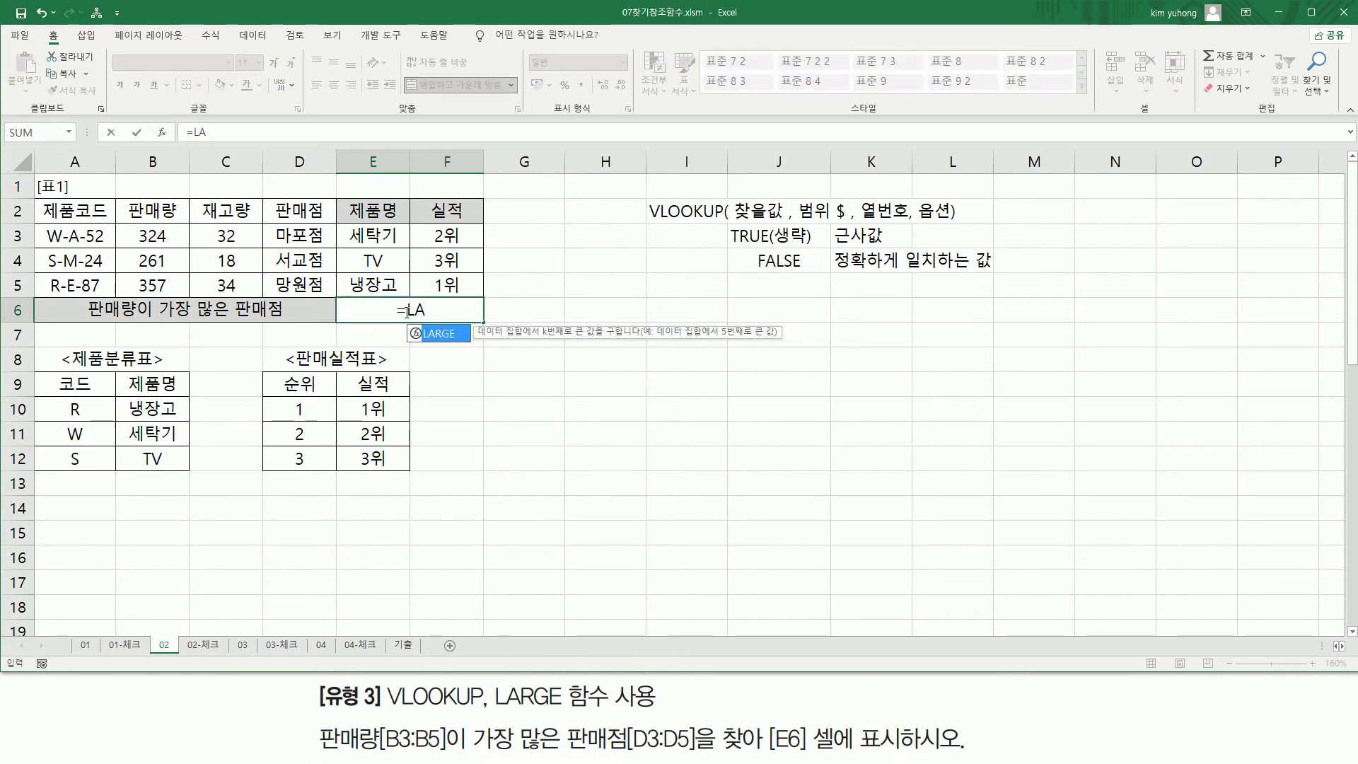
key(Tab)
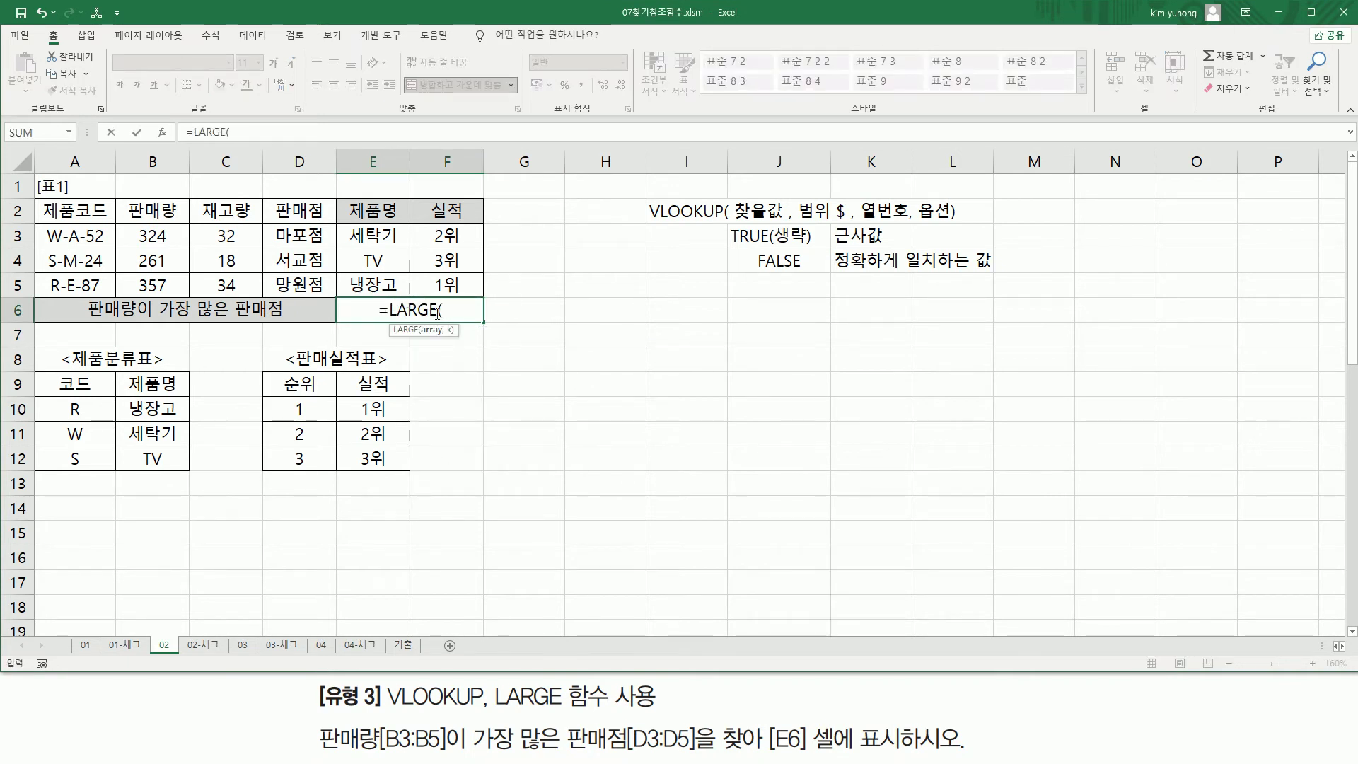
drag(150, 231, 157, 279)
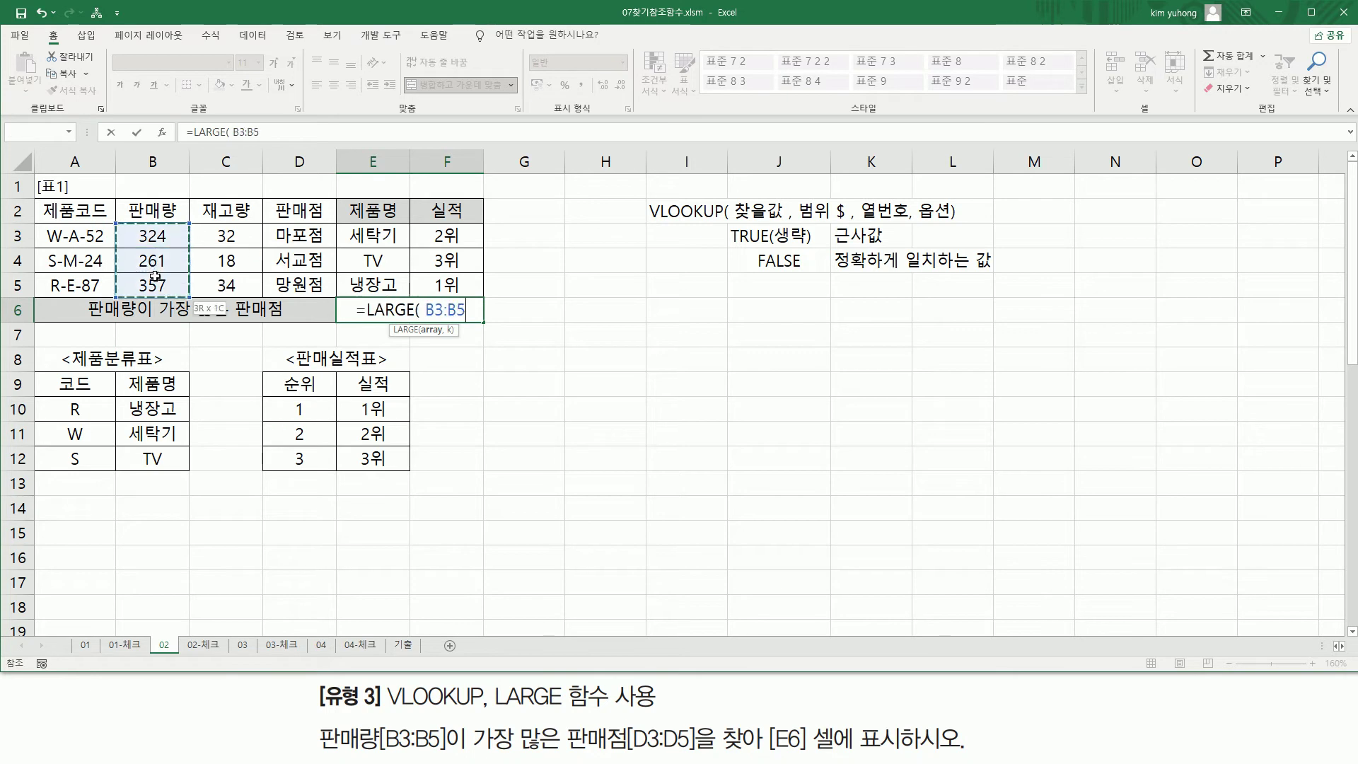
text(,)
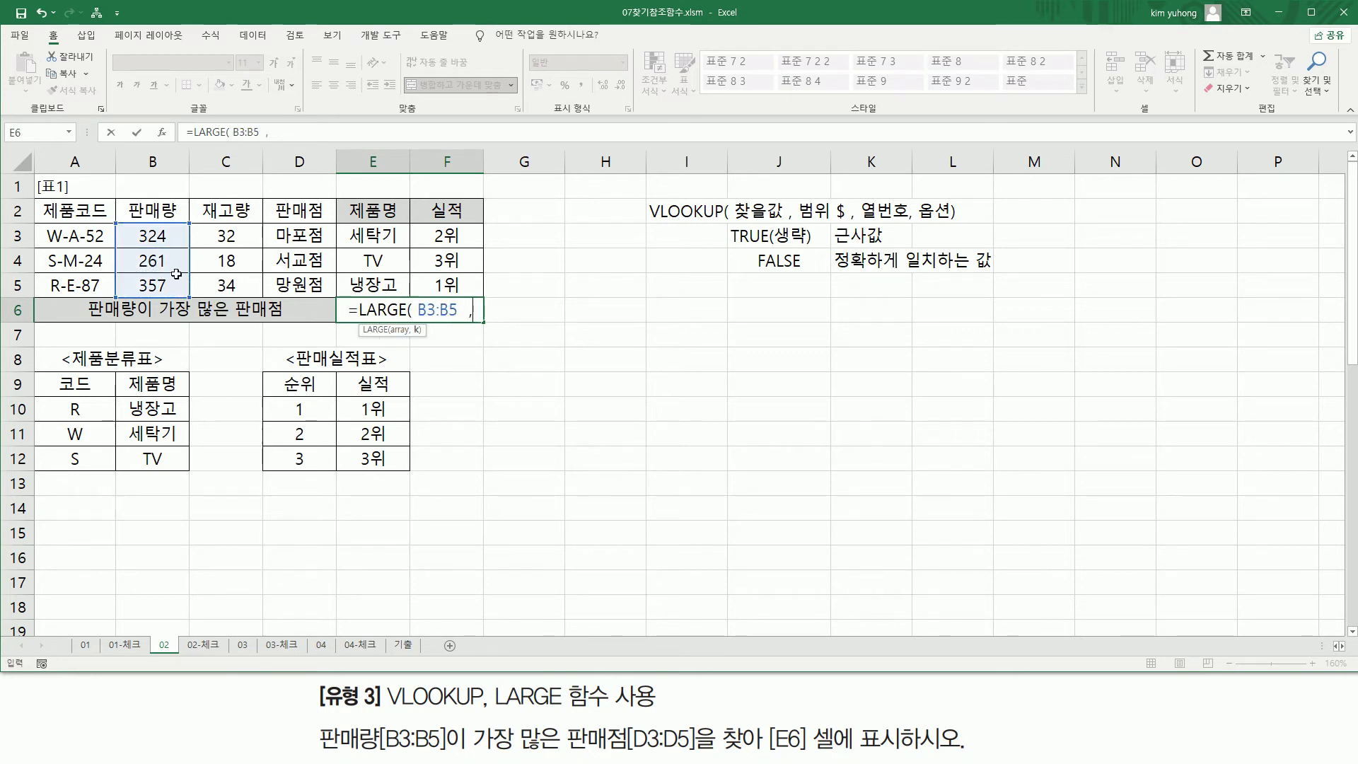
text(  1)
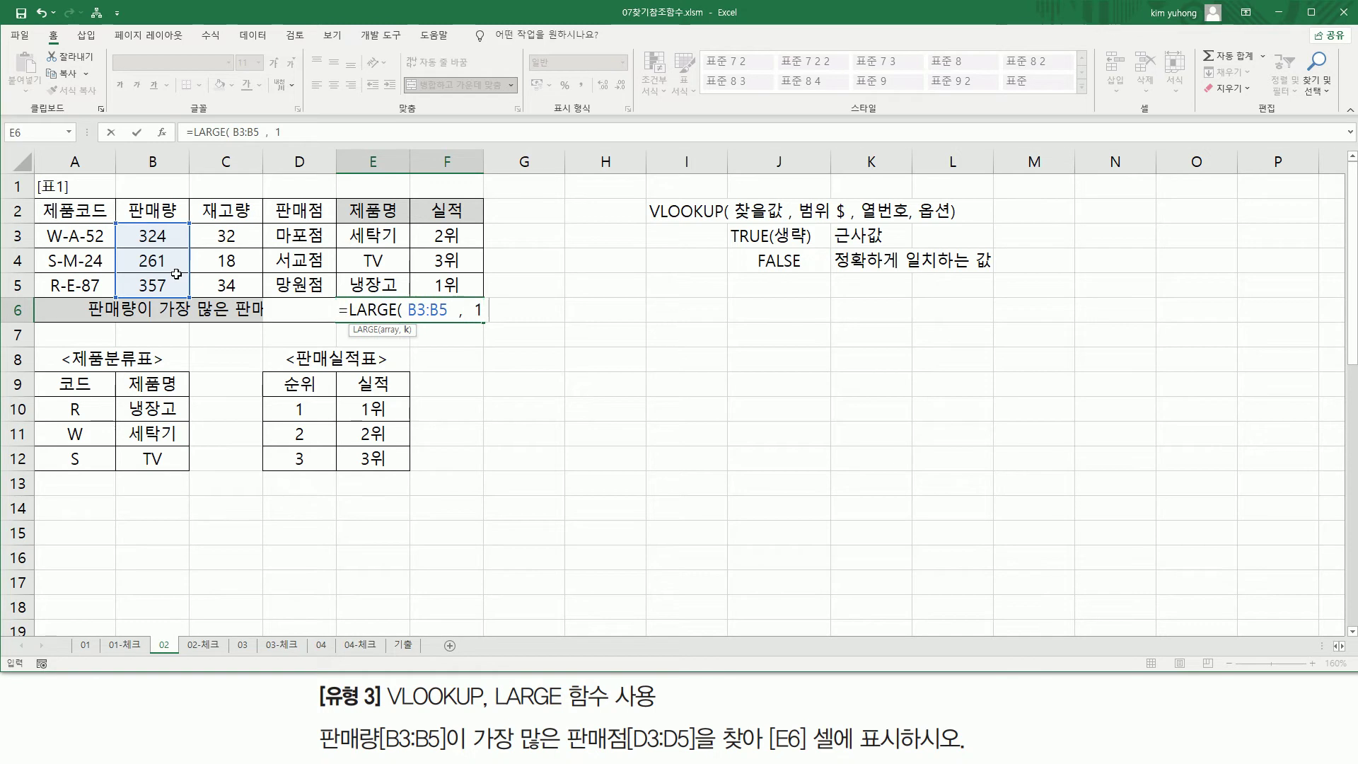
text( ))
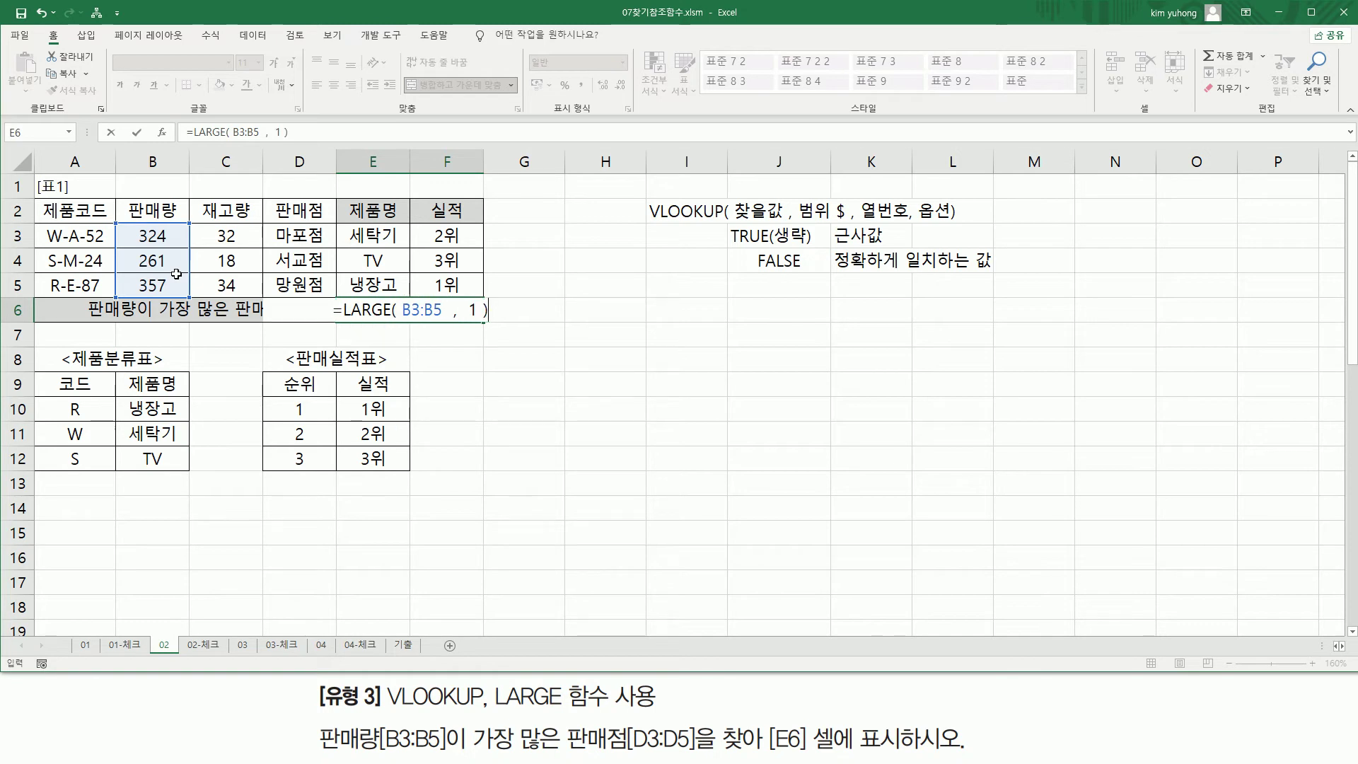
mouse_move(466, 300)
mouse_down()
mouse_move(480, 322)
mouse_move(434, 318)
mouse_up()
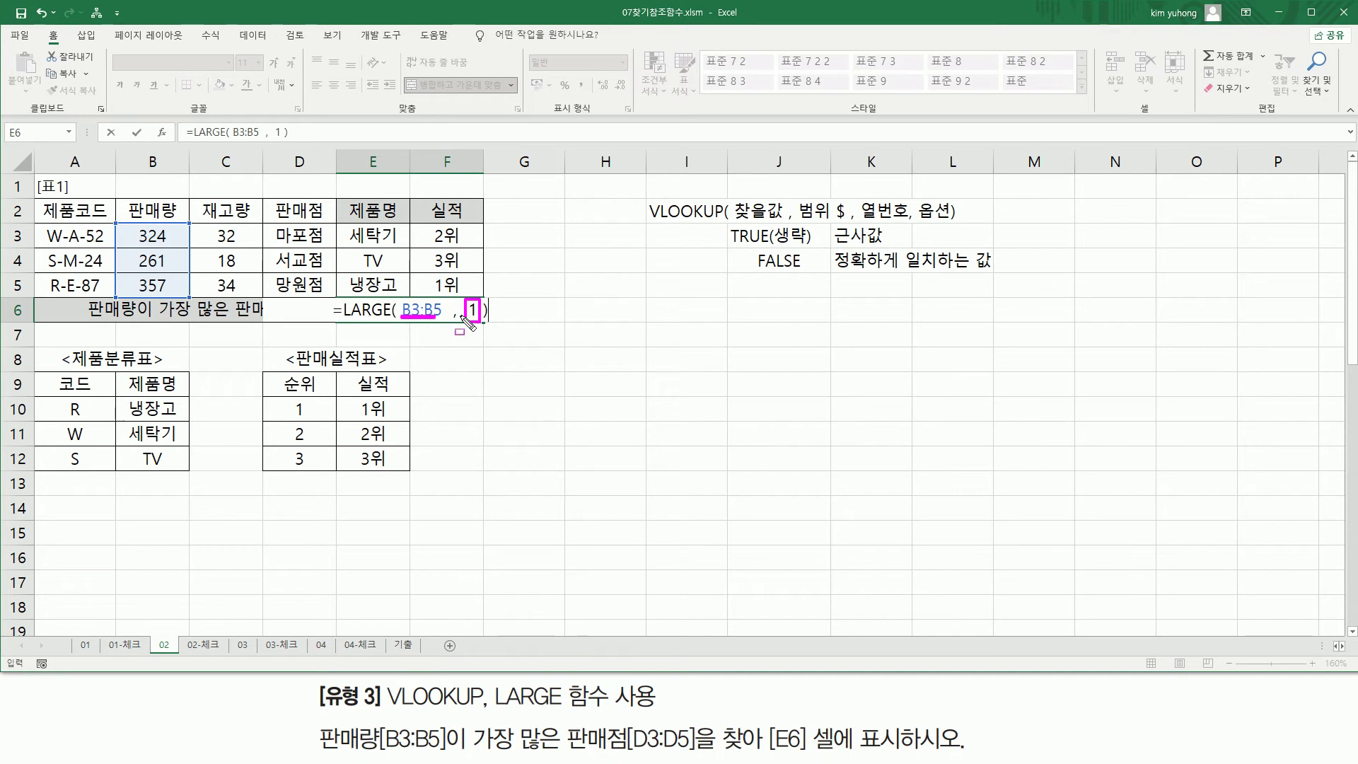
mouse_move(318, 752)
mouse_down()
mouse_move(566, 751)
mouse_move(564, 725)
mouse_up()
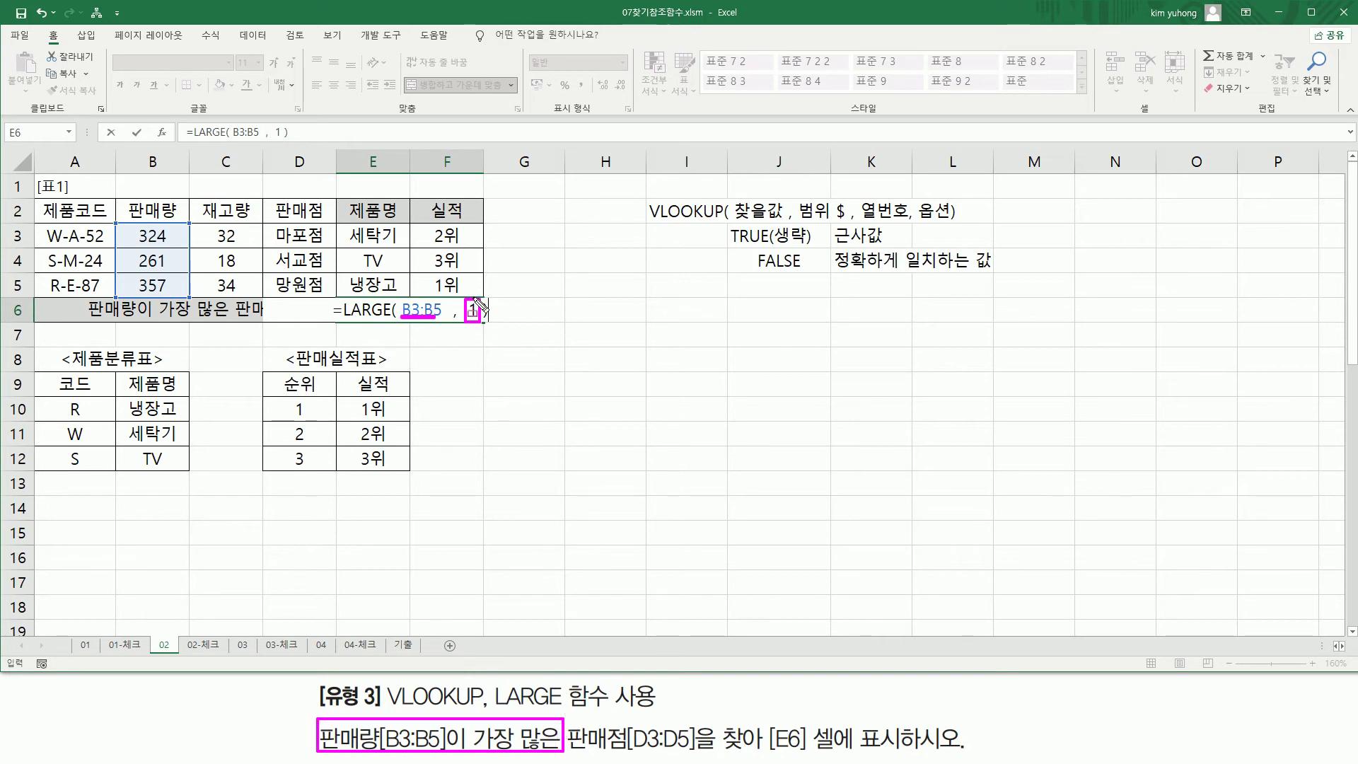
key(Escape)
key(ctrl+Return)
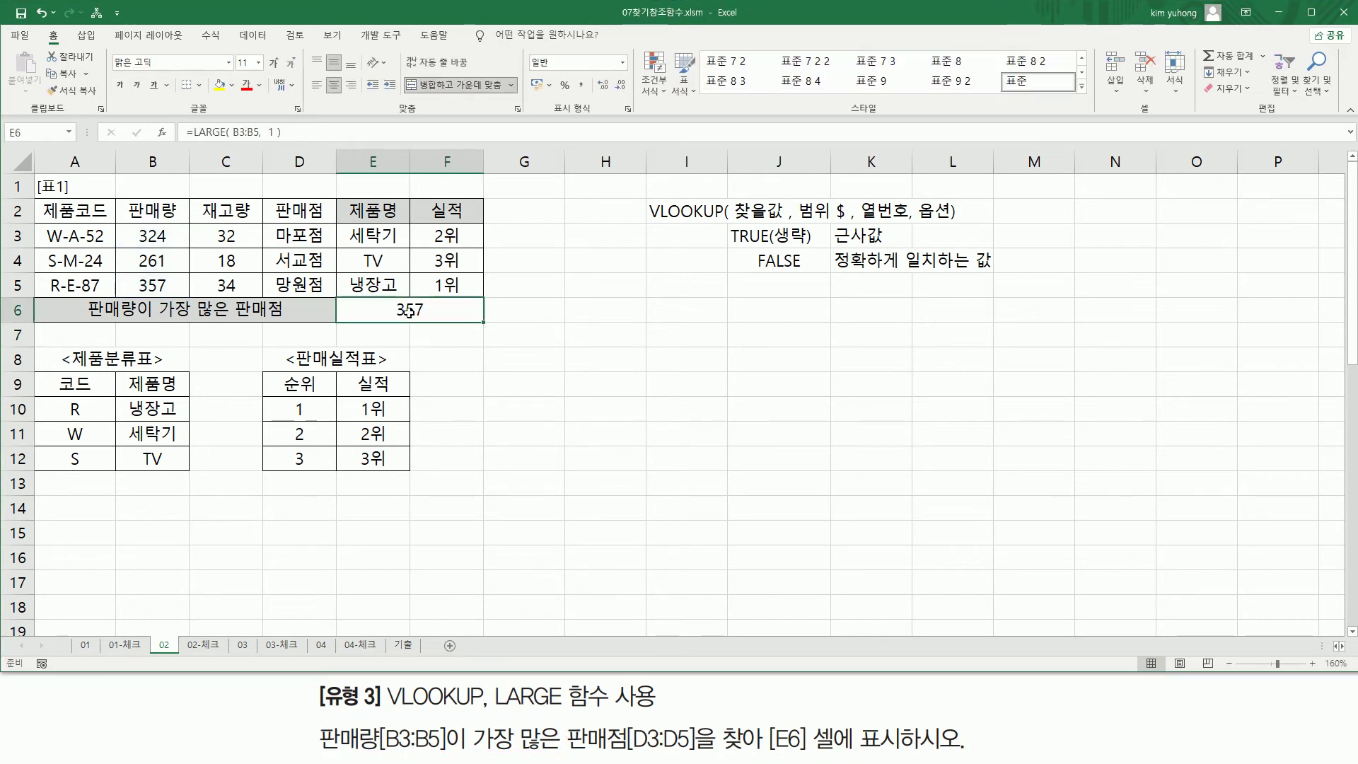
drag(135, 273, 173, 295)
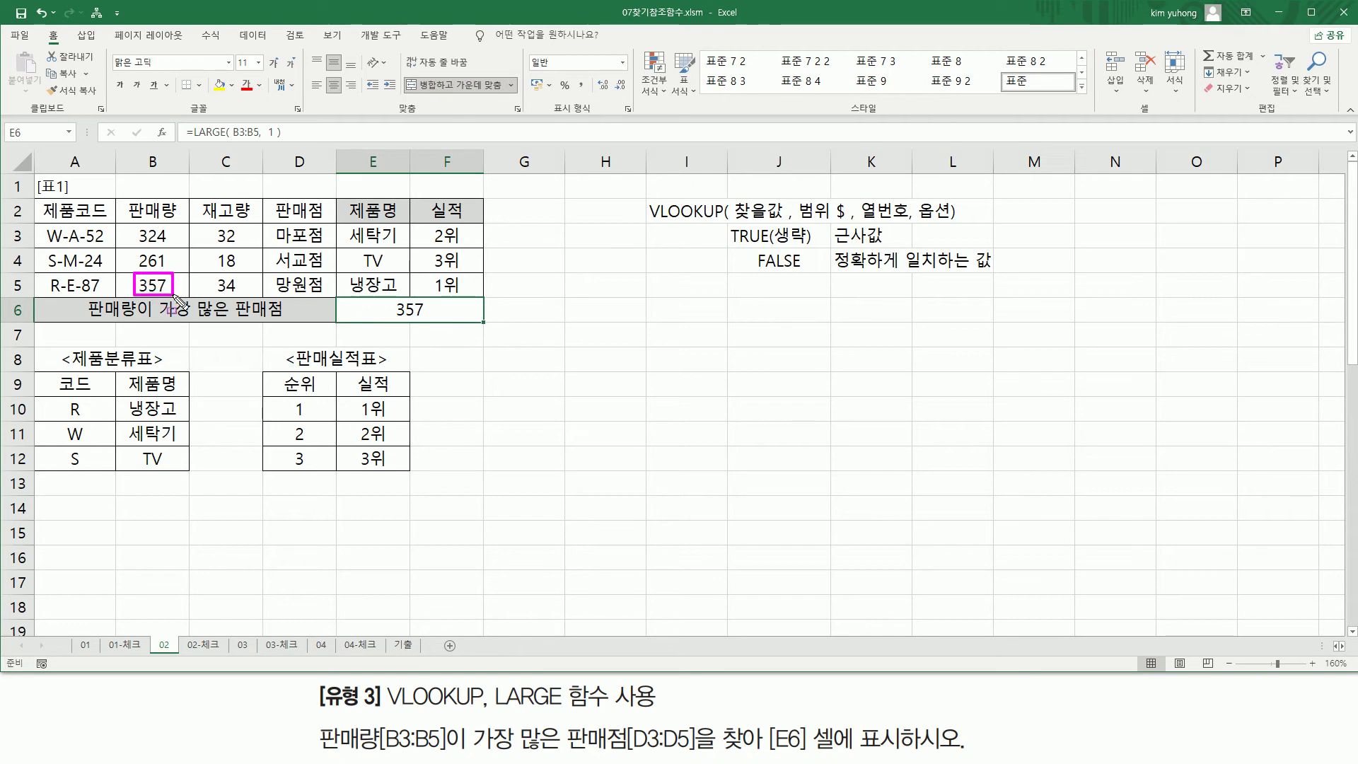
mouse_move(131, 223)
mouse_down()
mouse_move(130, 248)
mouse_move(179, 295)
mouse_up()
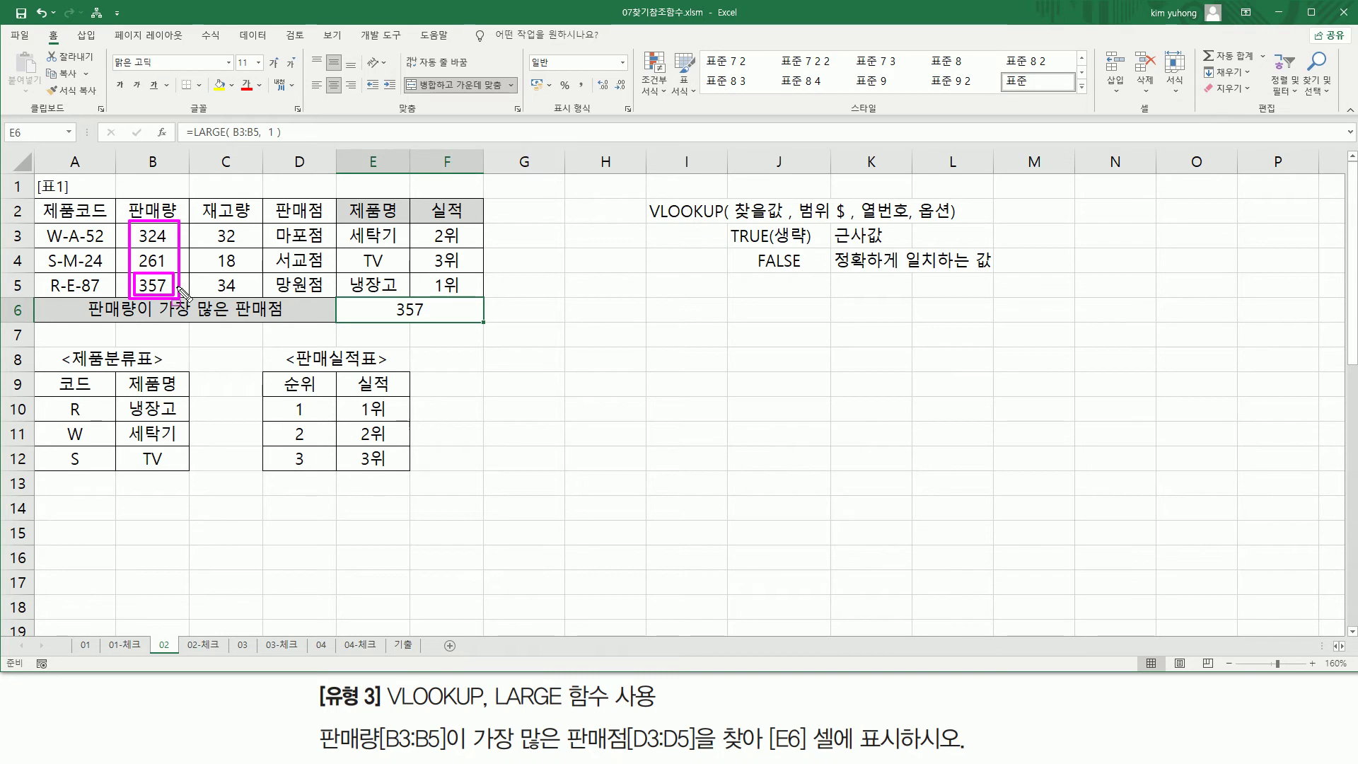
key(Escape)
Step: Rework E6's formula into a VLOOKUP that takes LARGE(B3:B5, 1) as its lookup value, ready for the next argument
double_click(420, 310)
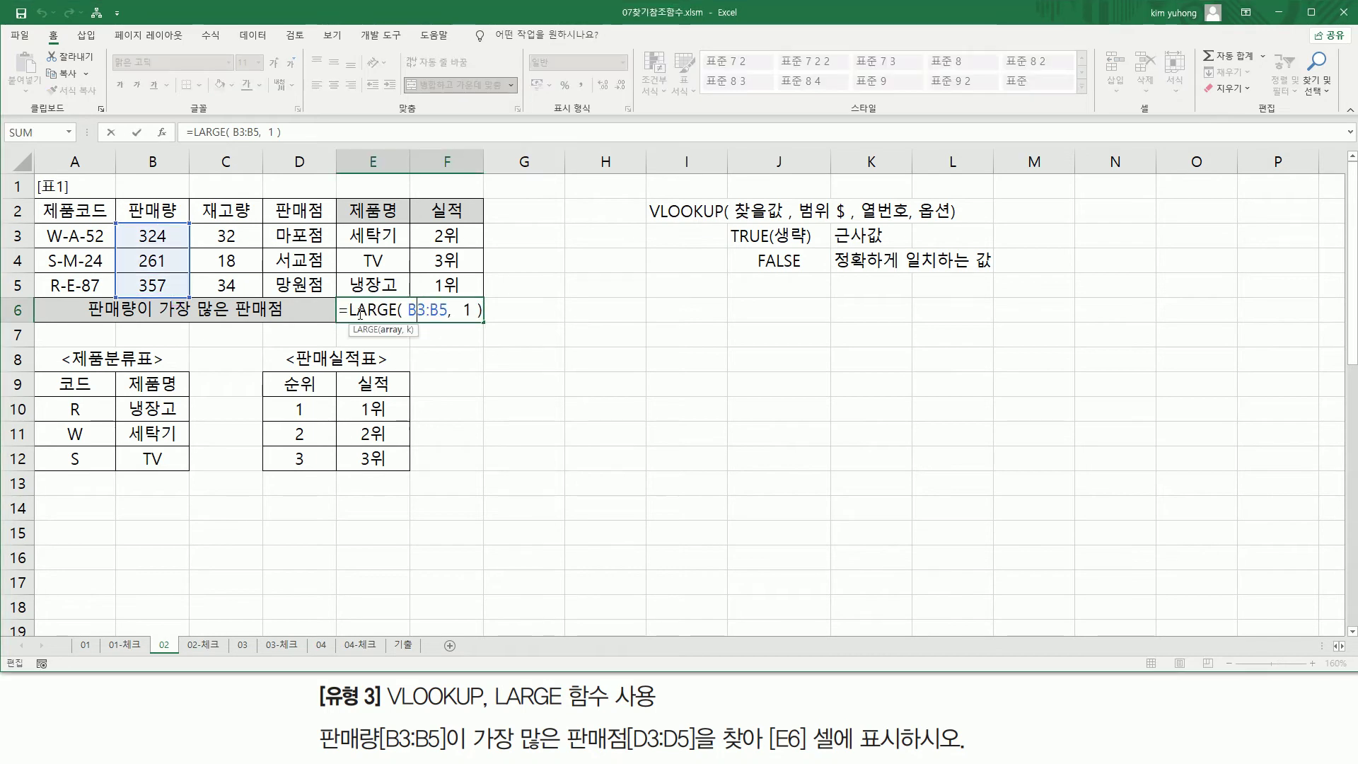
drag(351, 311, 485, 311)
key(ctrl+x)
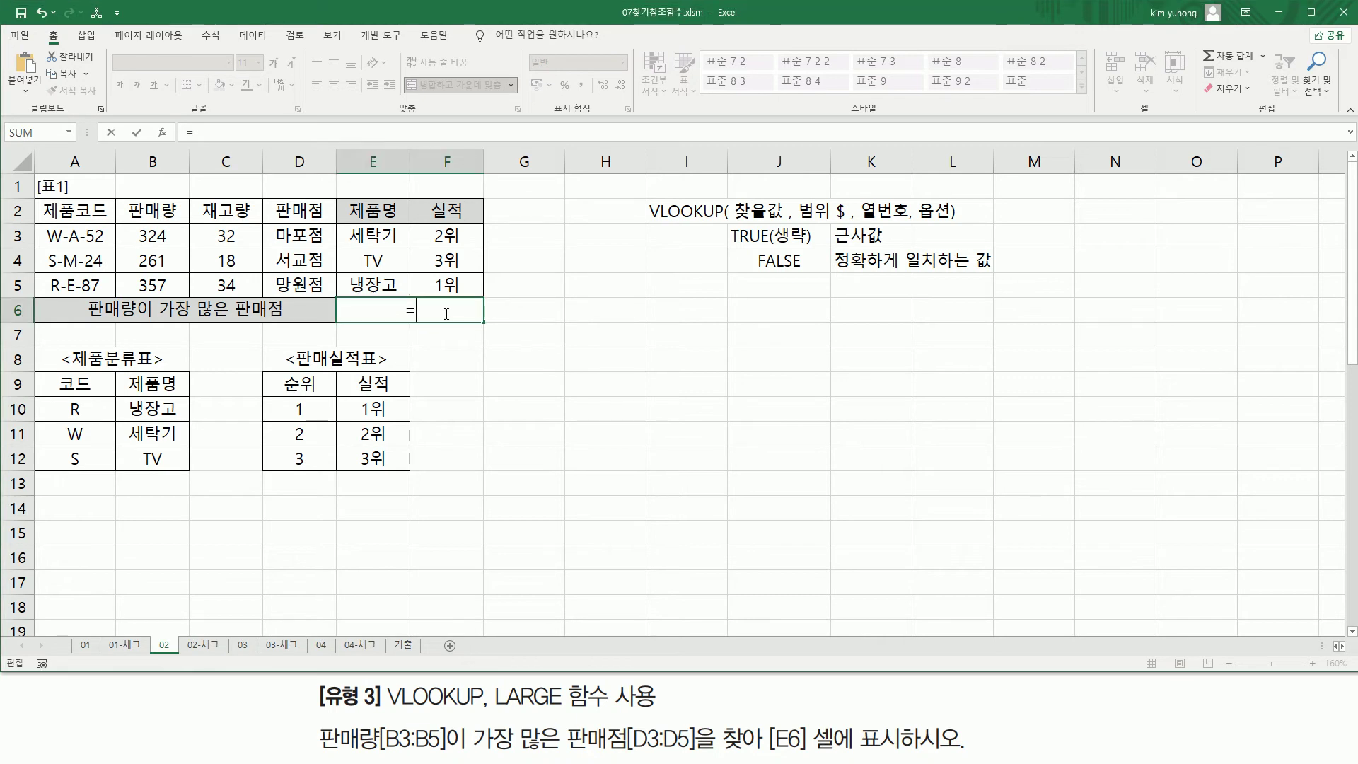
text(VL)
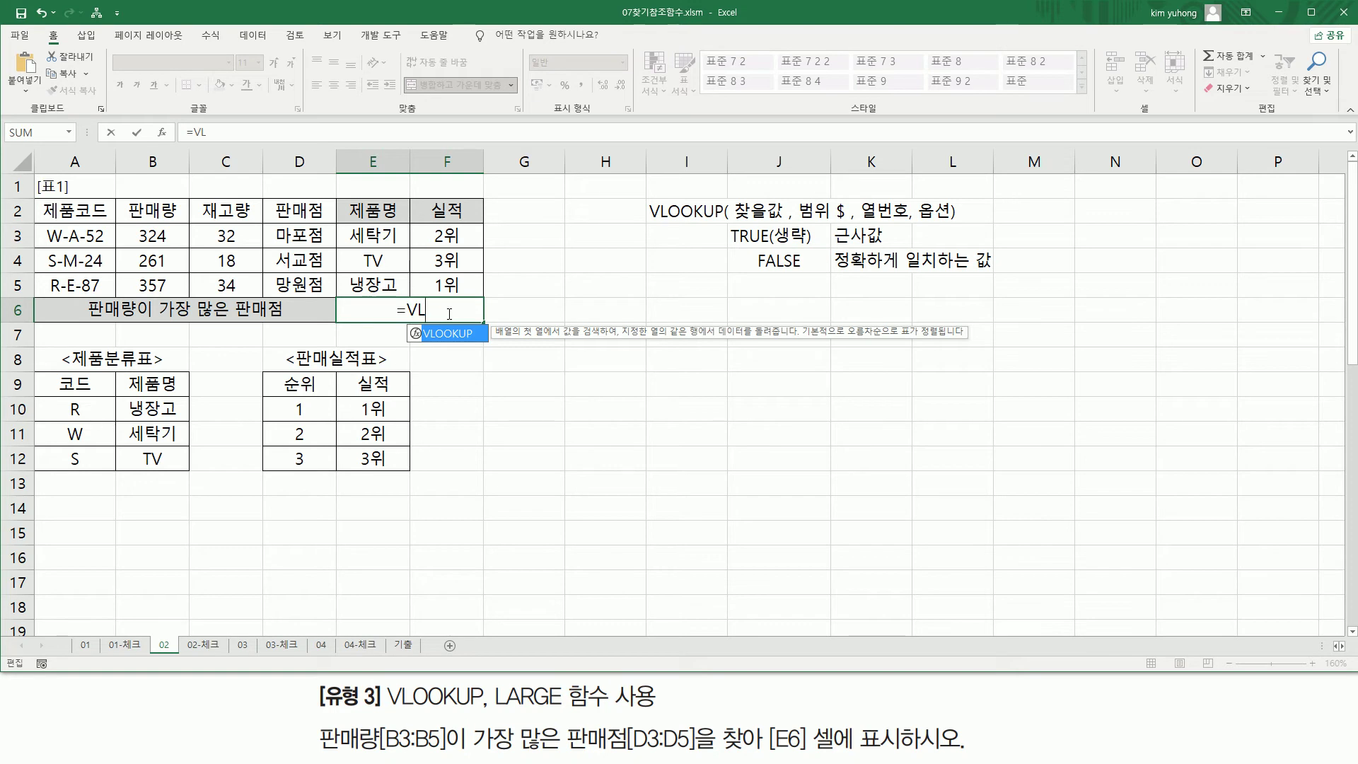
key(Tab)
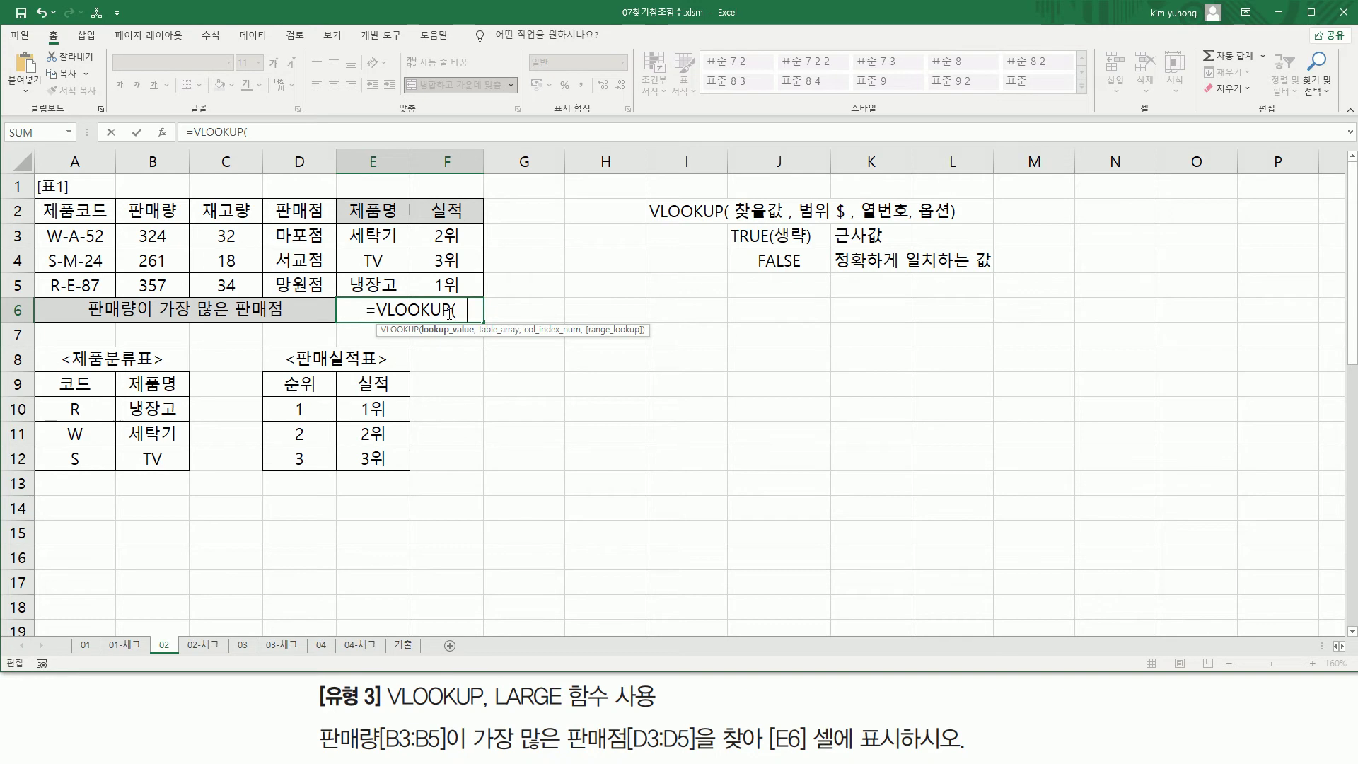
text(LARGE( B3:B5,  1 ))
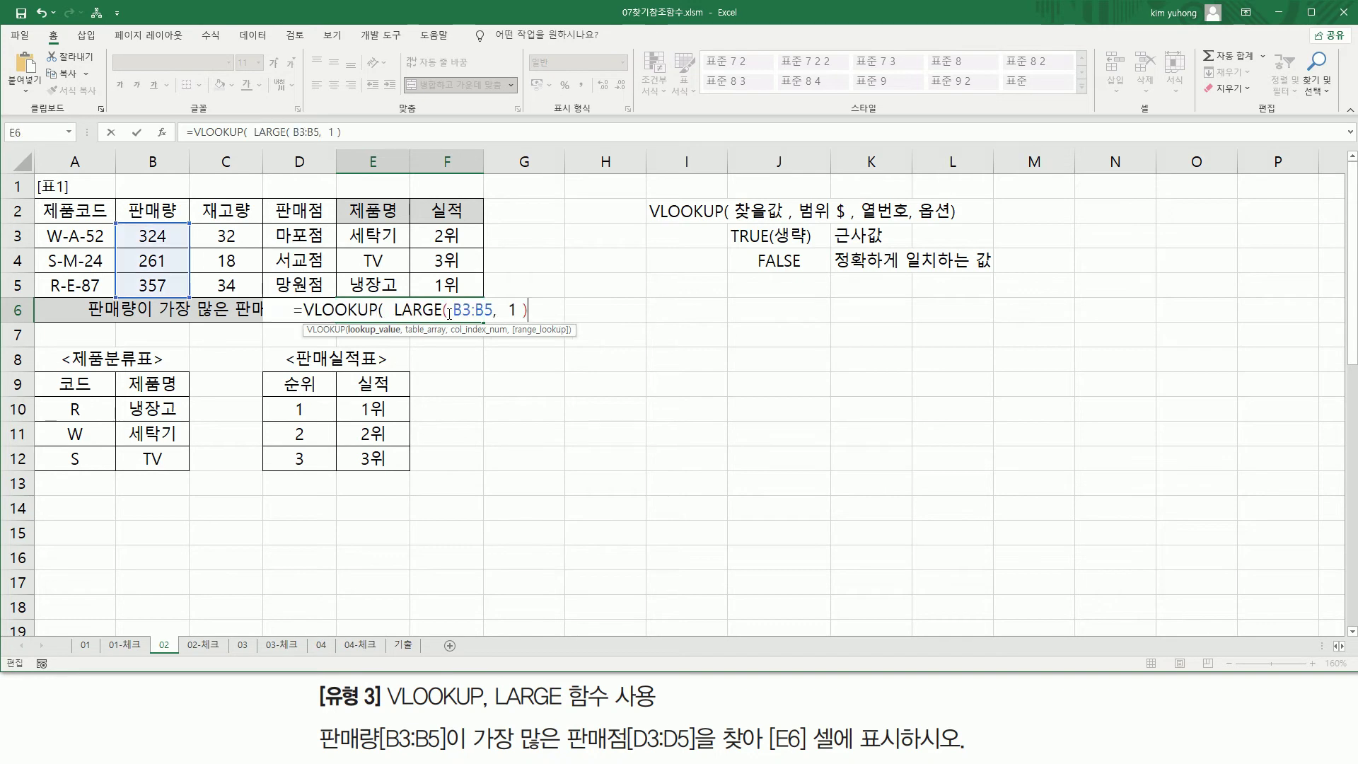
text( ,)
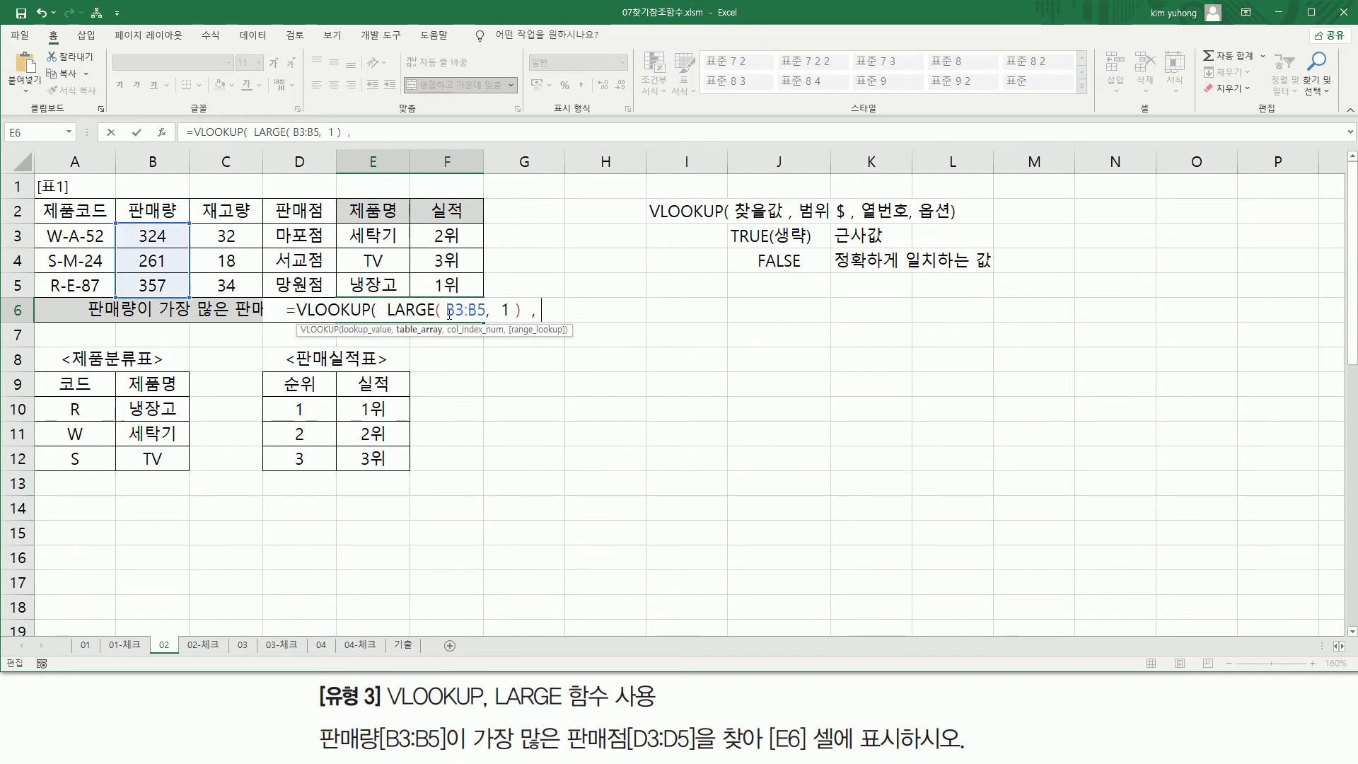
mouse_move(123, 223)
mouse_down()
mouse_move(141, 267)
mouse_move(175, 293)
mouse_up()
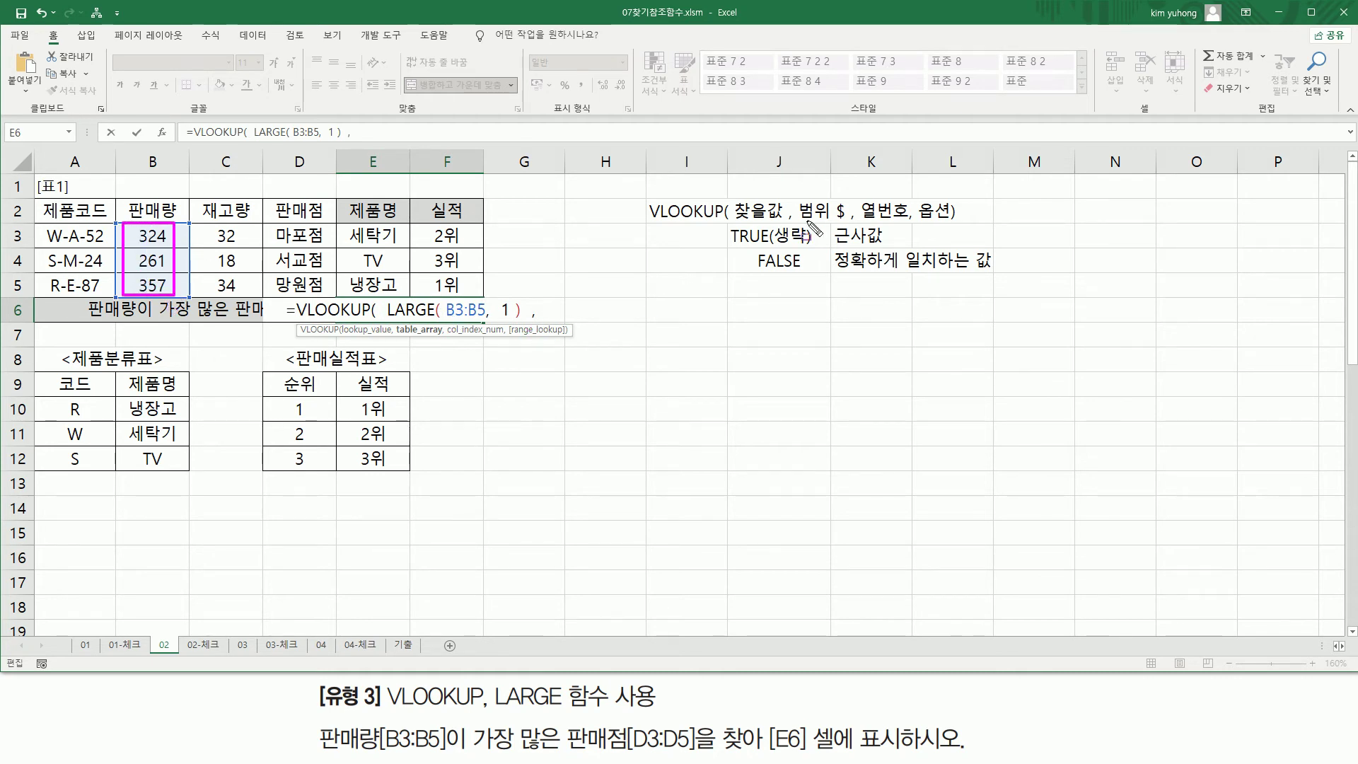
drag(796, 220, 829, 220)
mouse_move(37, 222)
mouse_down()
mouse_move(37, 257)
mouse_move(470, 297)
mouse_up()
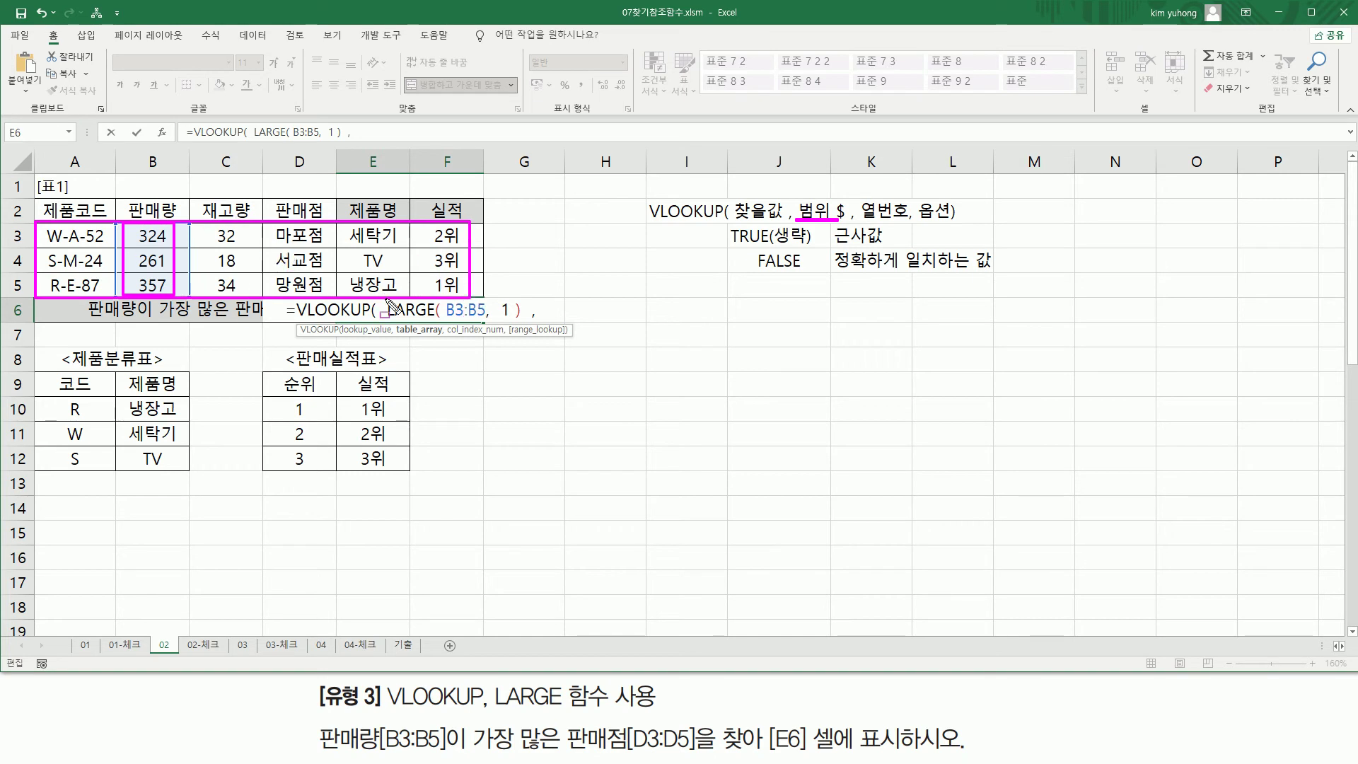
key(e)
drag(384, 320, 520, 321)
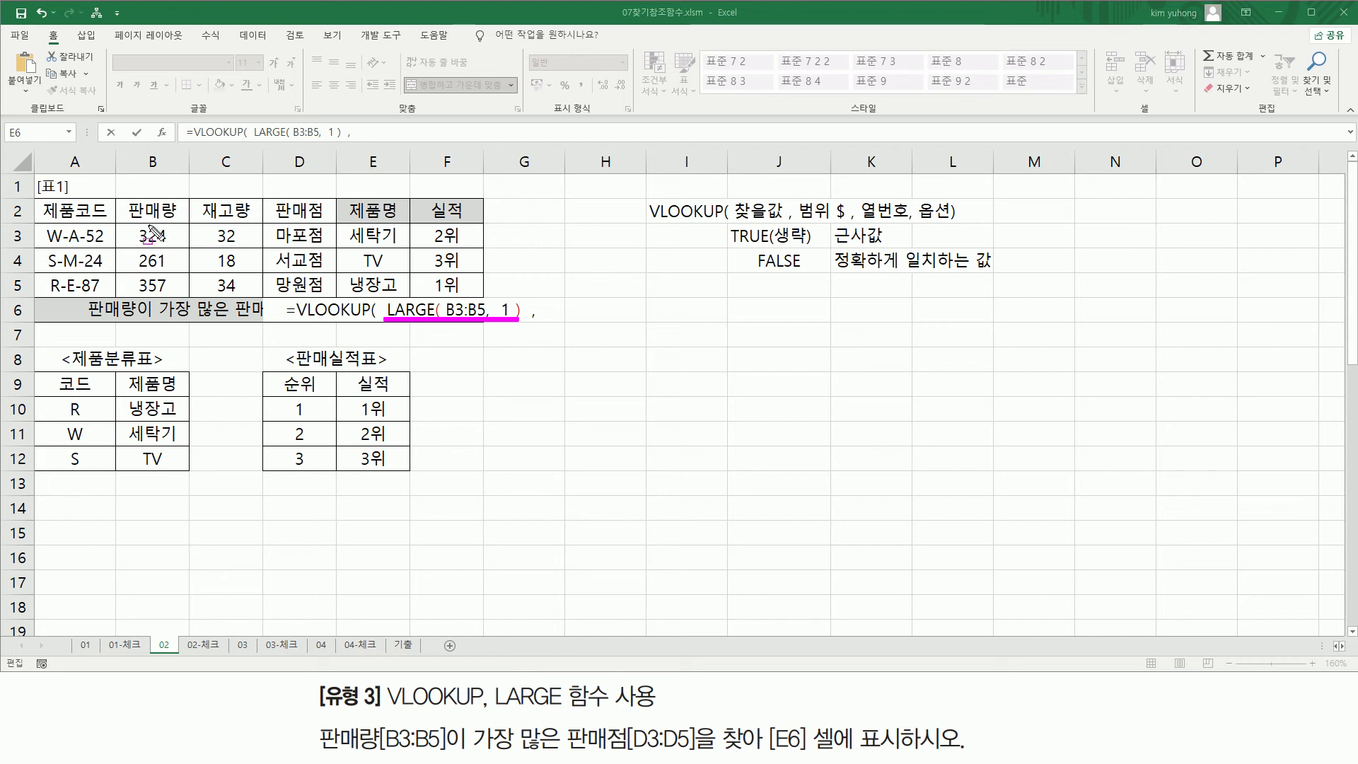
mouse_move(129, 225)
mouse_down()
mouse_move(138, 297)
mouse_move(334, 295)
mouse_up()
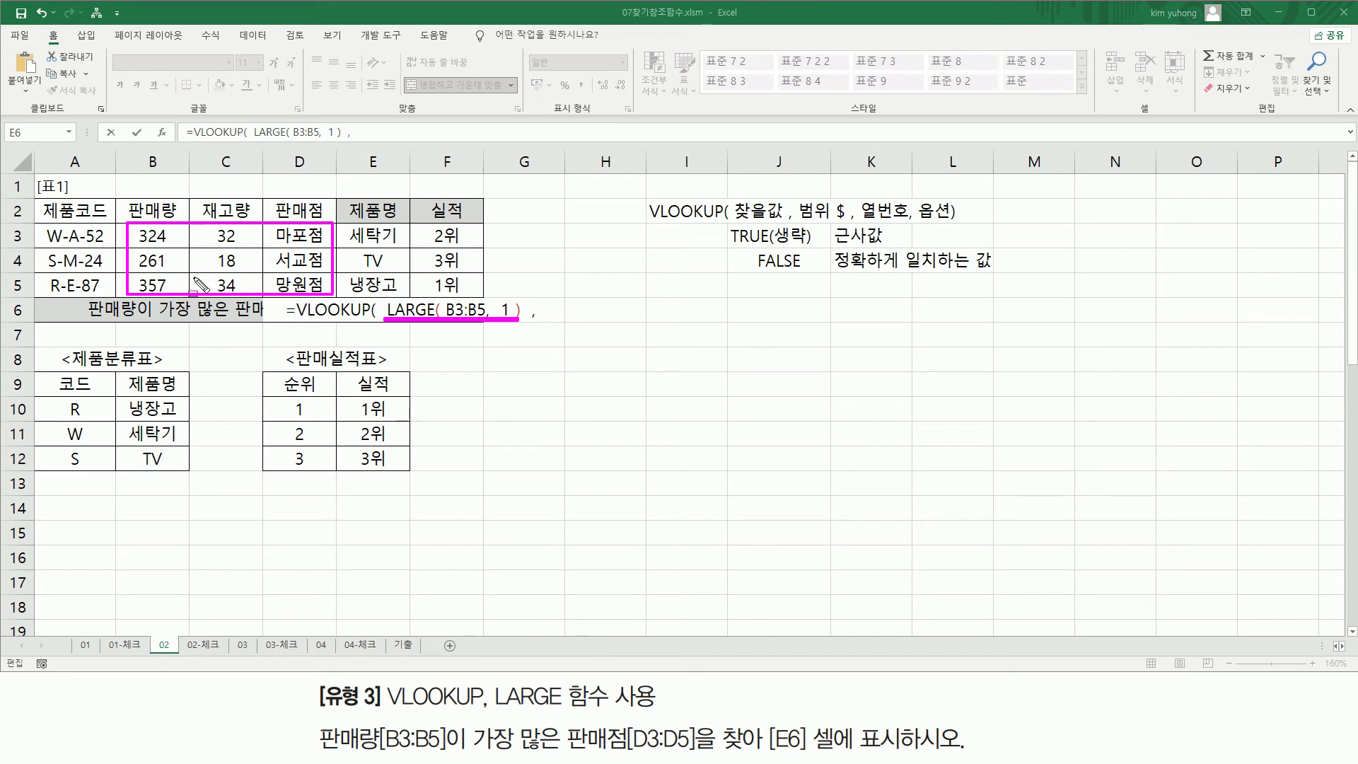
key(Escape)
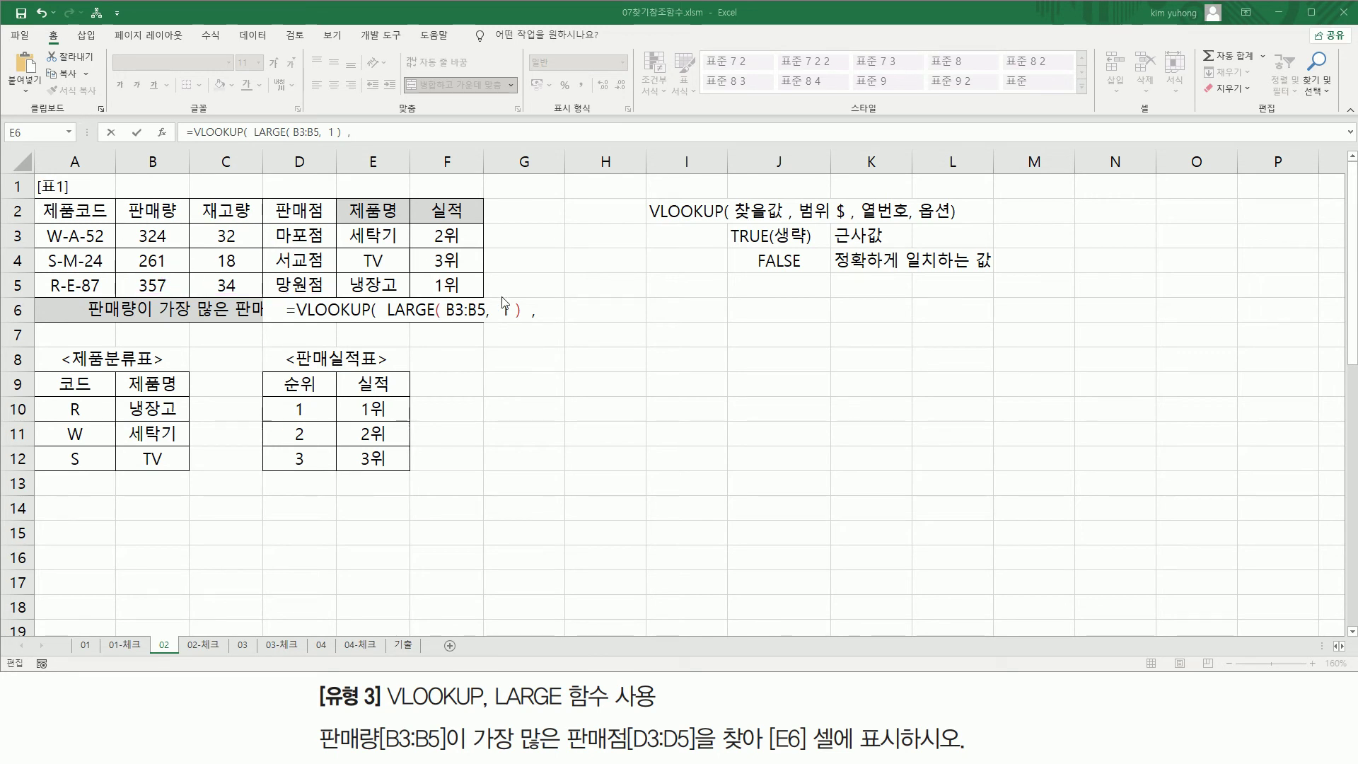
Step: Add B3:D5 as the VLOOKUP's table range in E6, trying absolute references before returning them to relative
drag(153, 228, 263, 299)
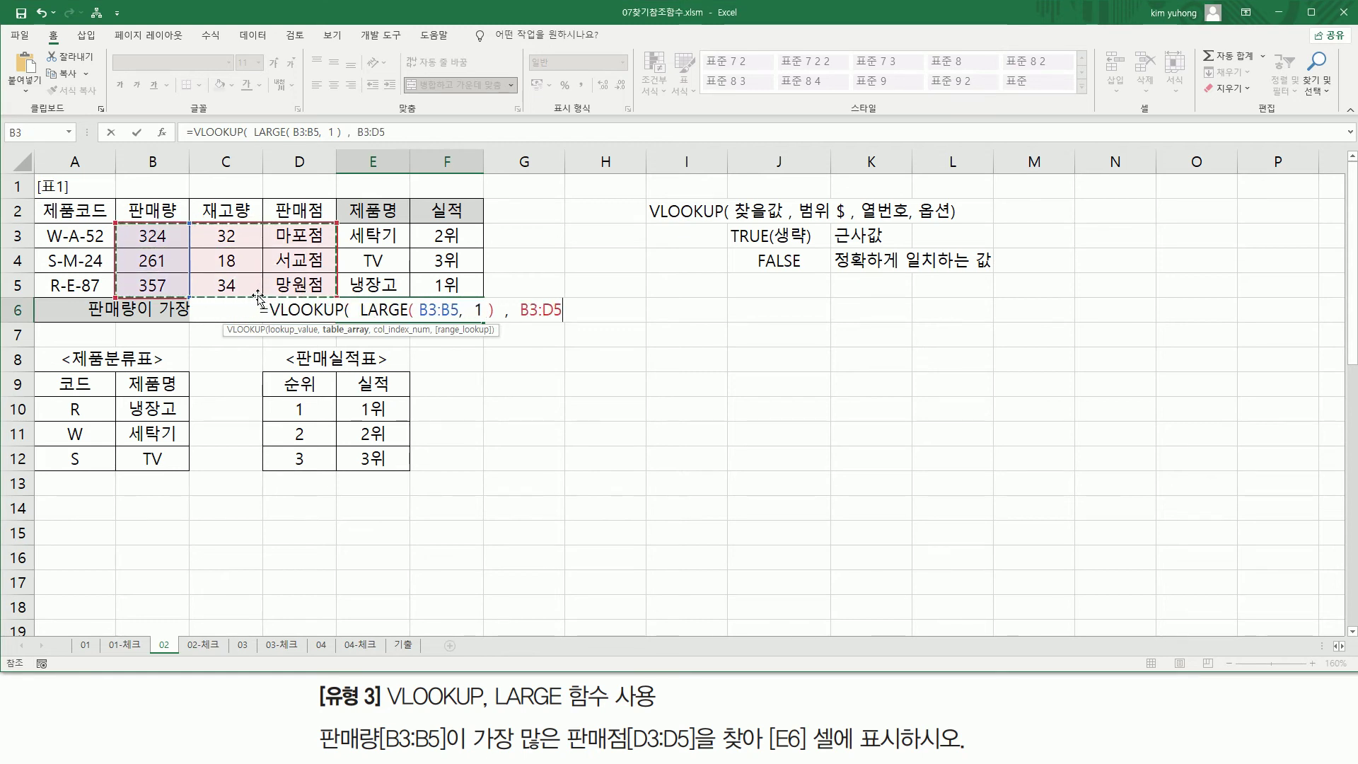
key(F4)
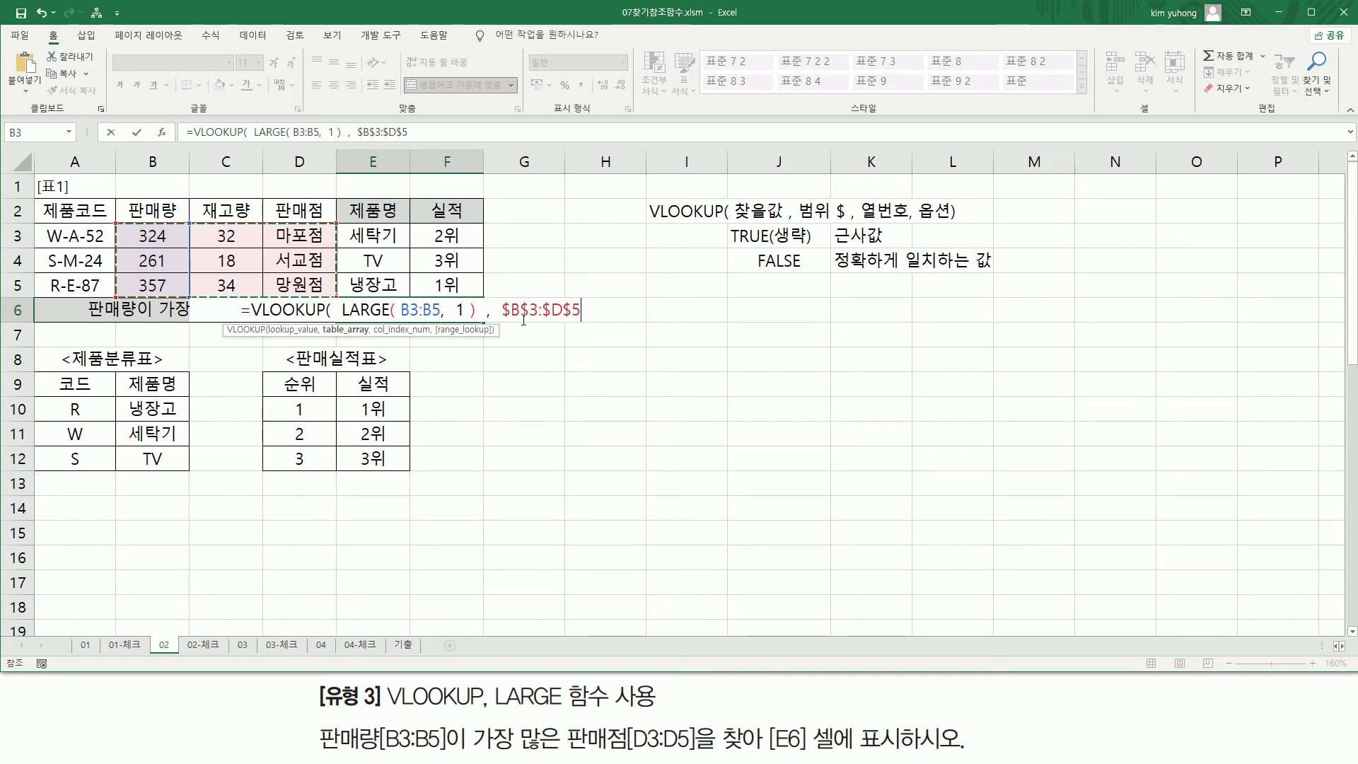
drag(509, 312, 615, 312)
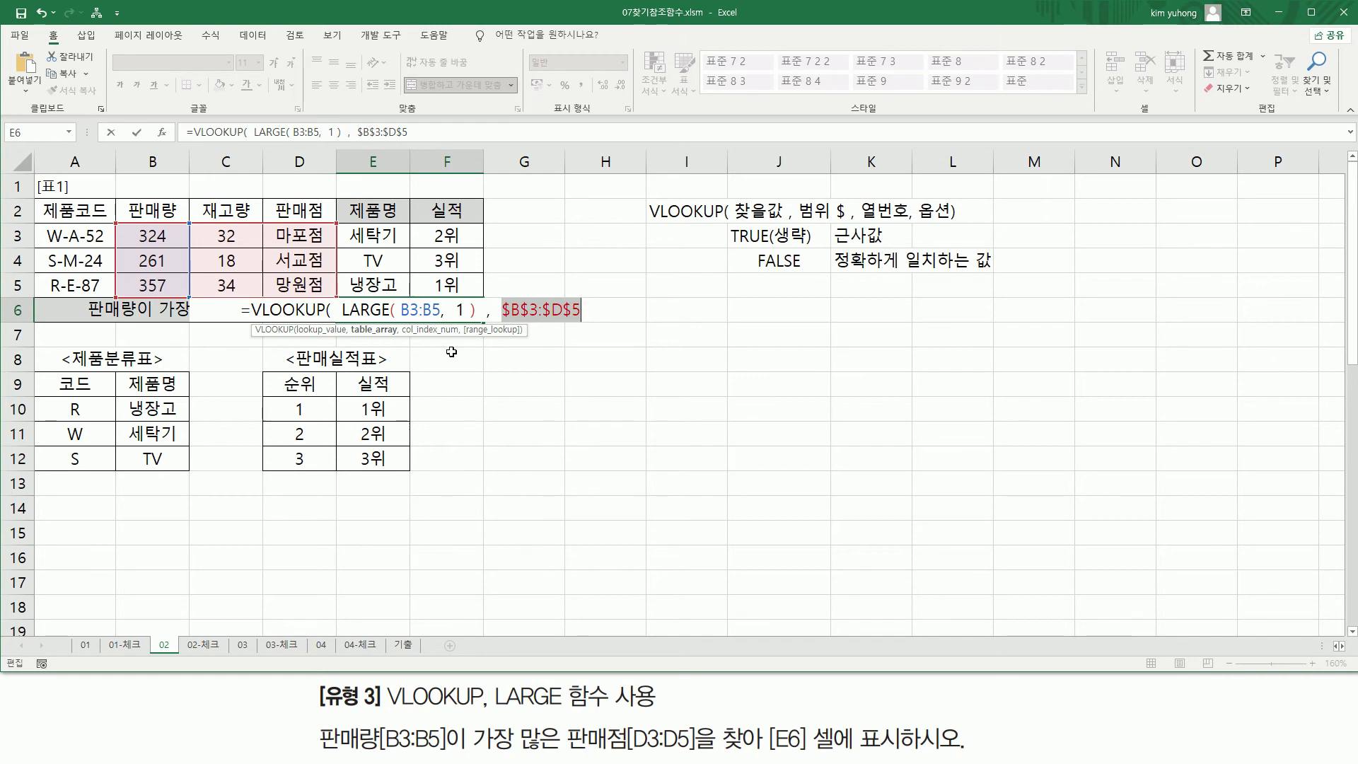
key(F4)
key(F4)
key(F4)
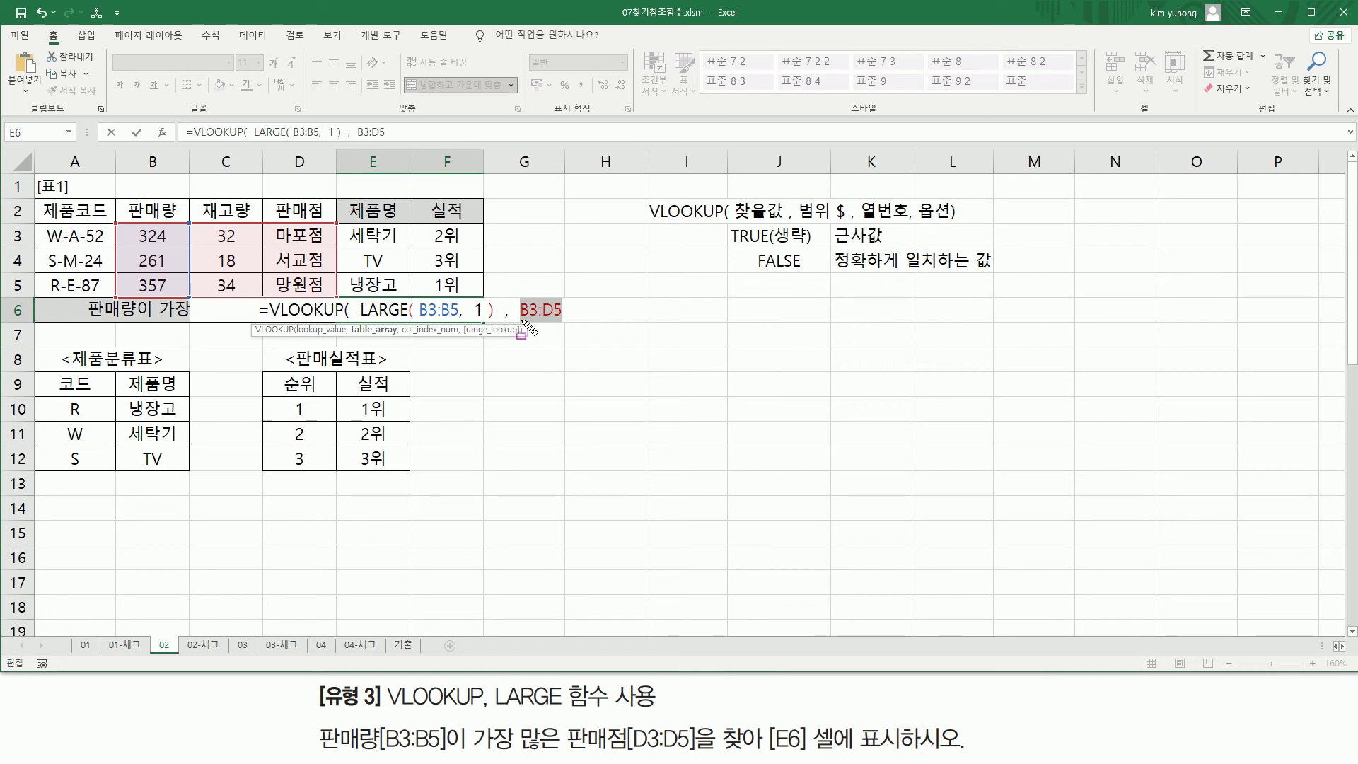
mouse_move(113, 222)
mouse_down()
mouse_move(132, 244)
mouse_move(341, 311)
mouse_move(341, 300)
mouse_up()
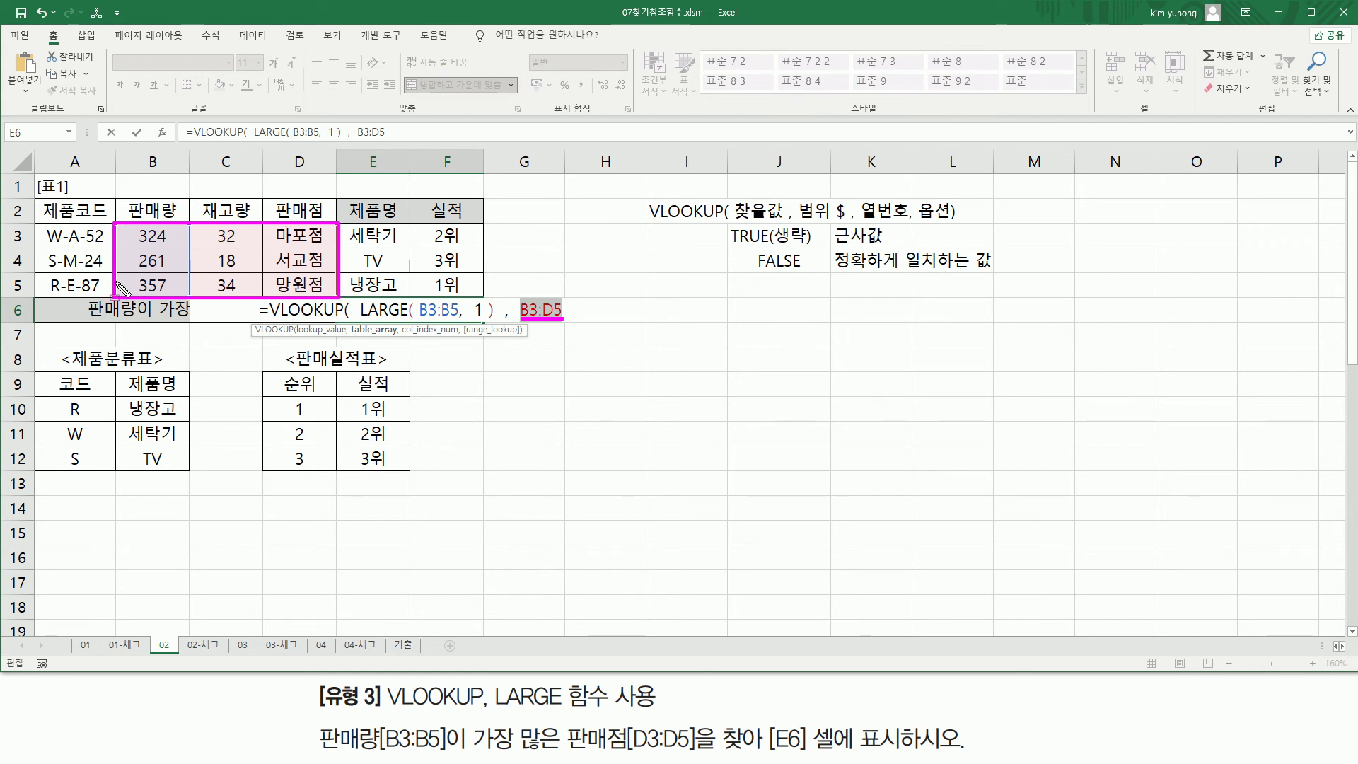
Step: Set the column index of E6's VLOOKUP to 3 so it returns the store column of B3:D5
mouse_move(359, 318)
mouse_down()
mouse_move(489, 320)
mouse_move(478, 322)
mouse_up()
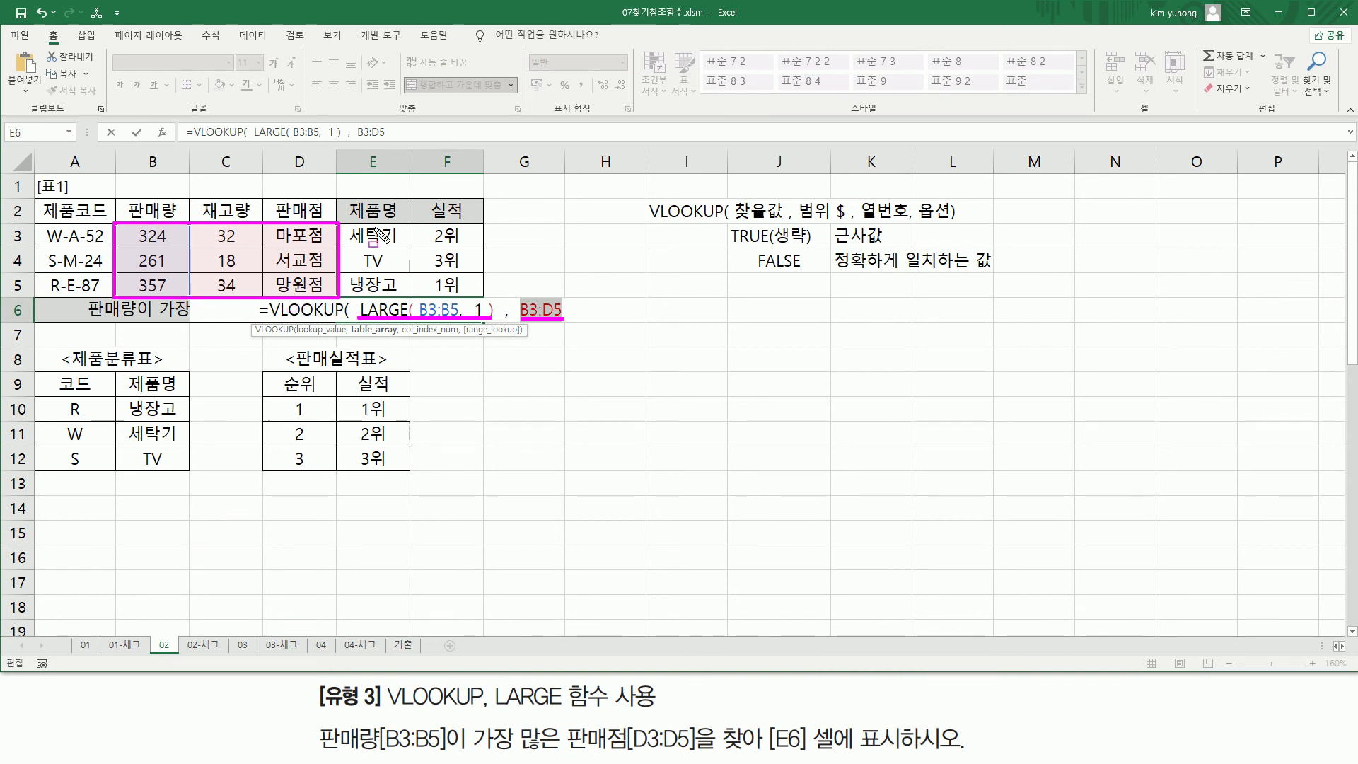
click(541, 309)
text(,)
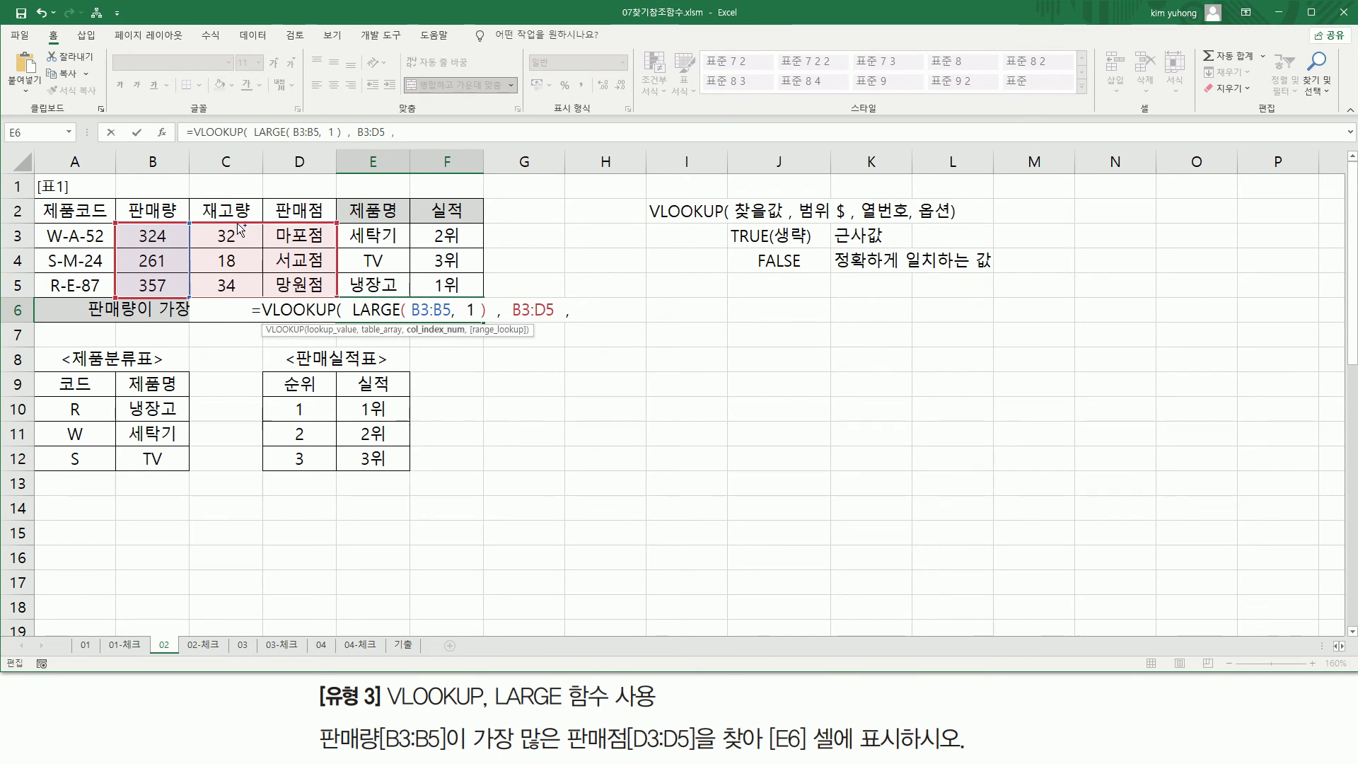
drag(116, 221, 341, 301)
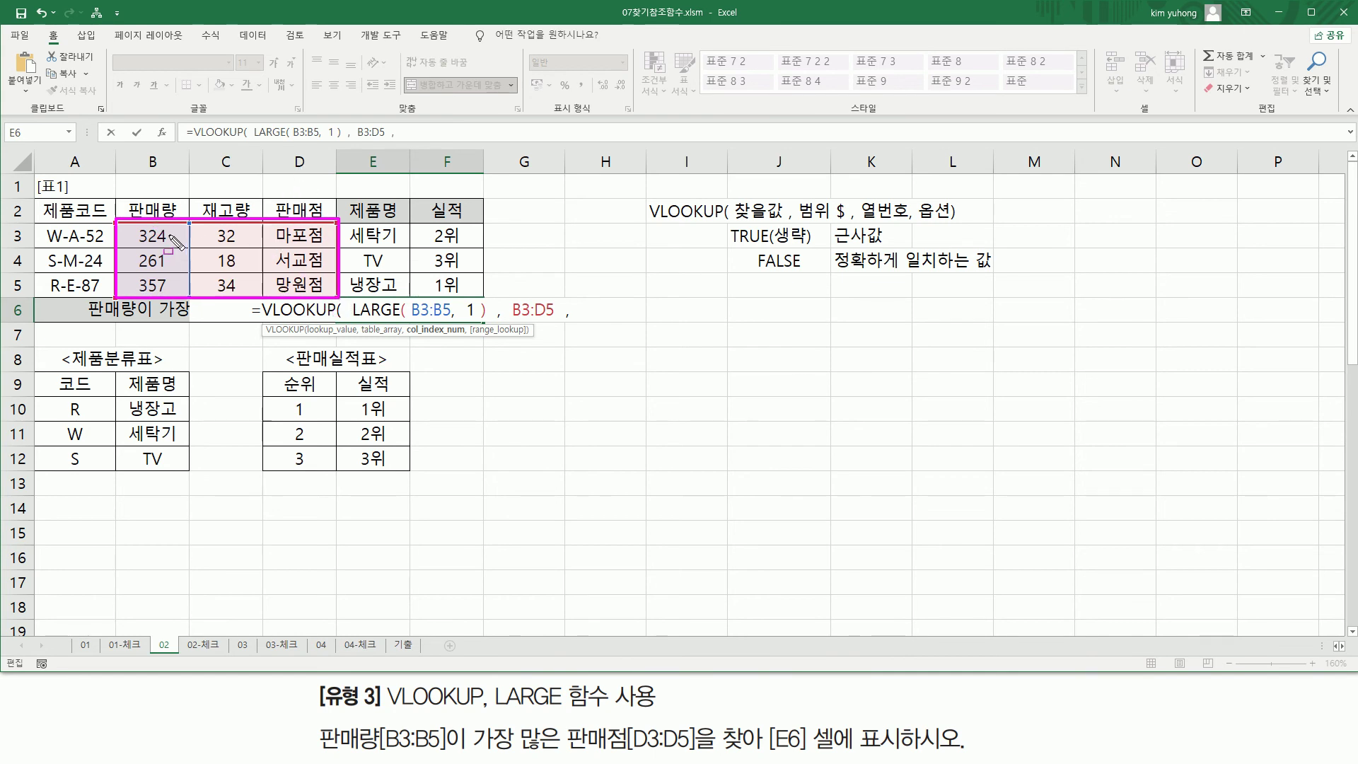
drag(153, 221, 152, 298)
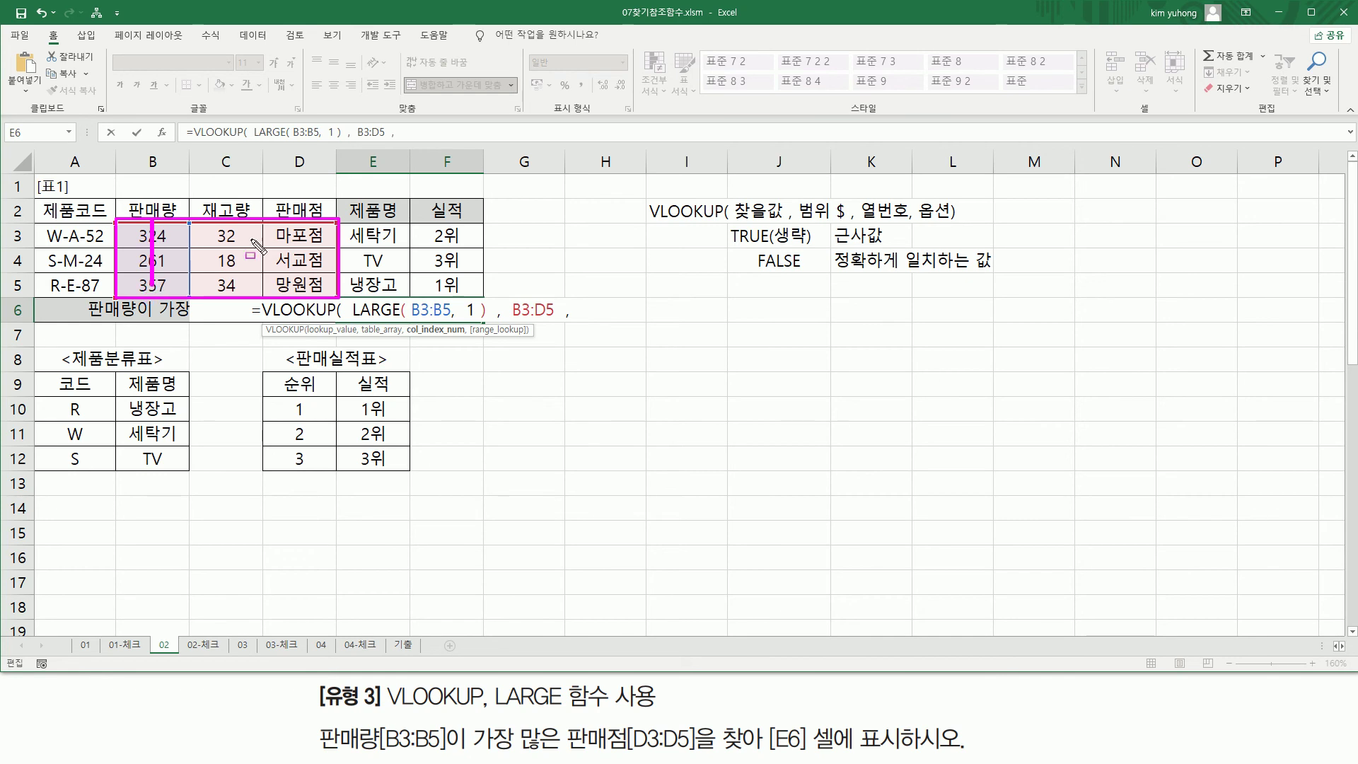
drag(223, 221, 225, 289)
drag(301, 223, 303, 284)
key(Escape)
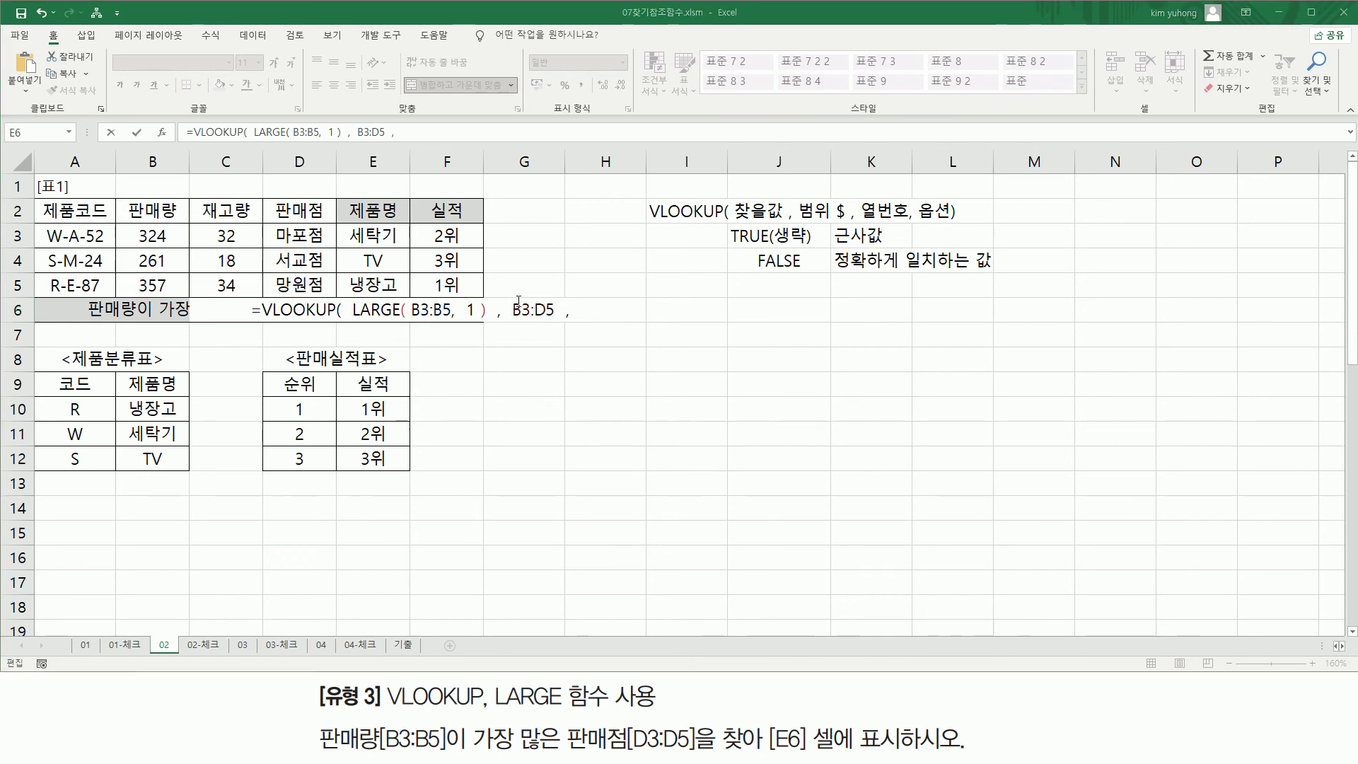
text(3  )
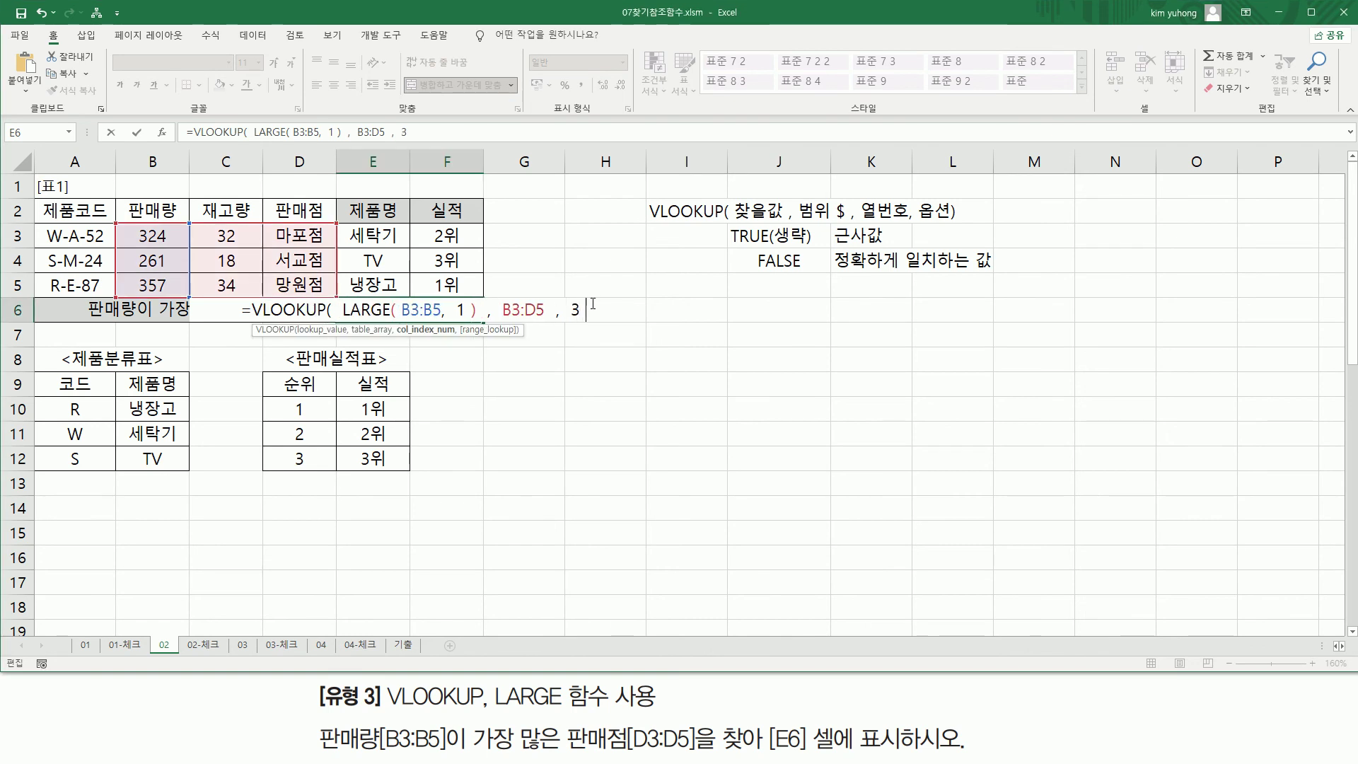
Step: Complete E6's VLOOKUP with FALSE as the exact-match option, close the parenthesis and commit the formula
text(,)
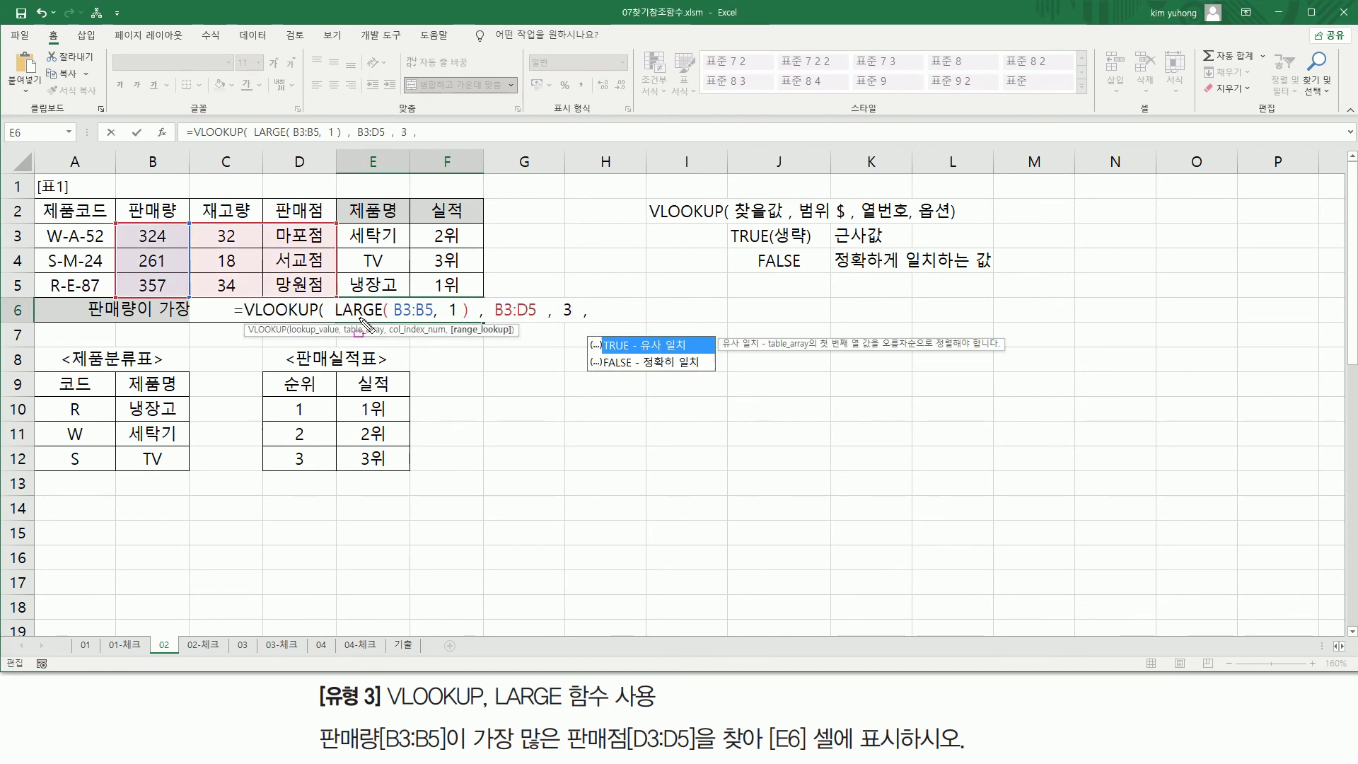
mouse_move(337, 318)
mouse_down()
mouse_move(478, 320)
mouse_move(548, 339)
mouse_up()
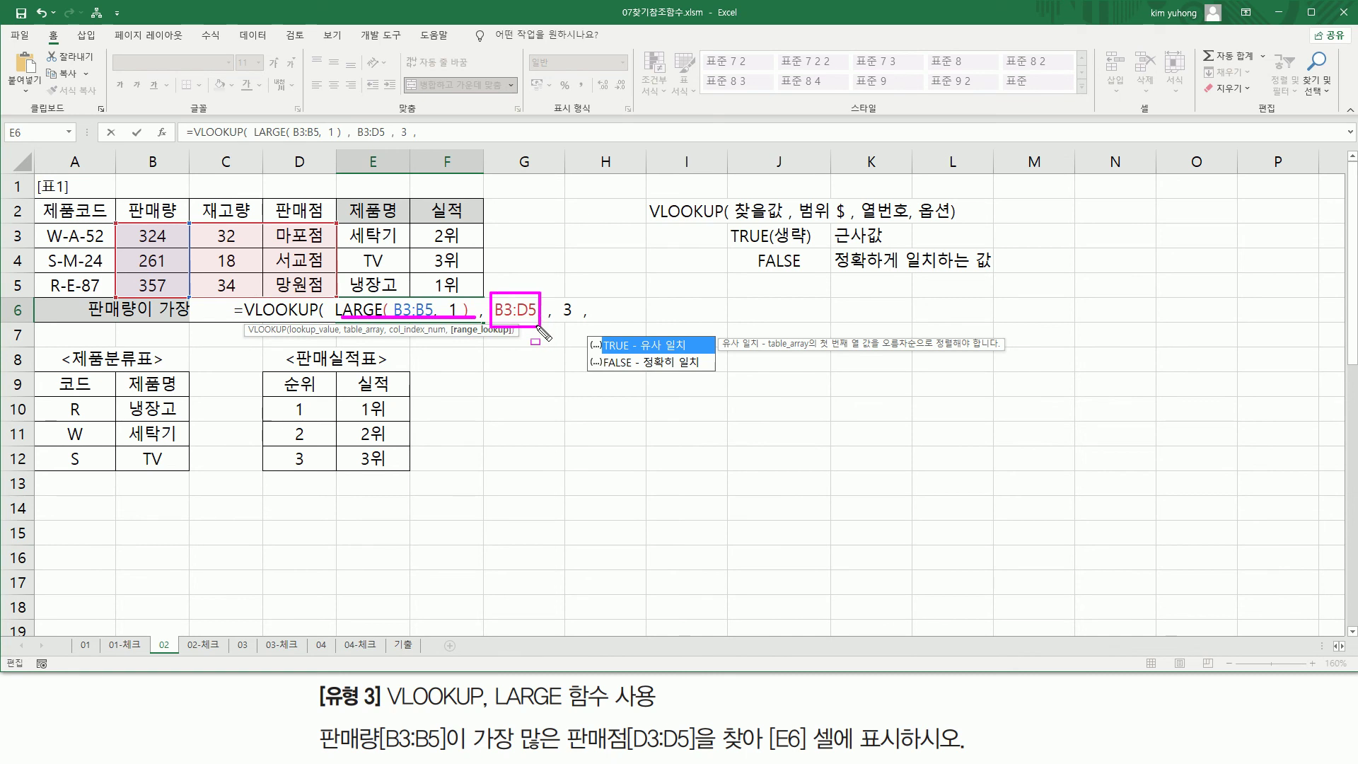
key(Escape)
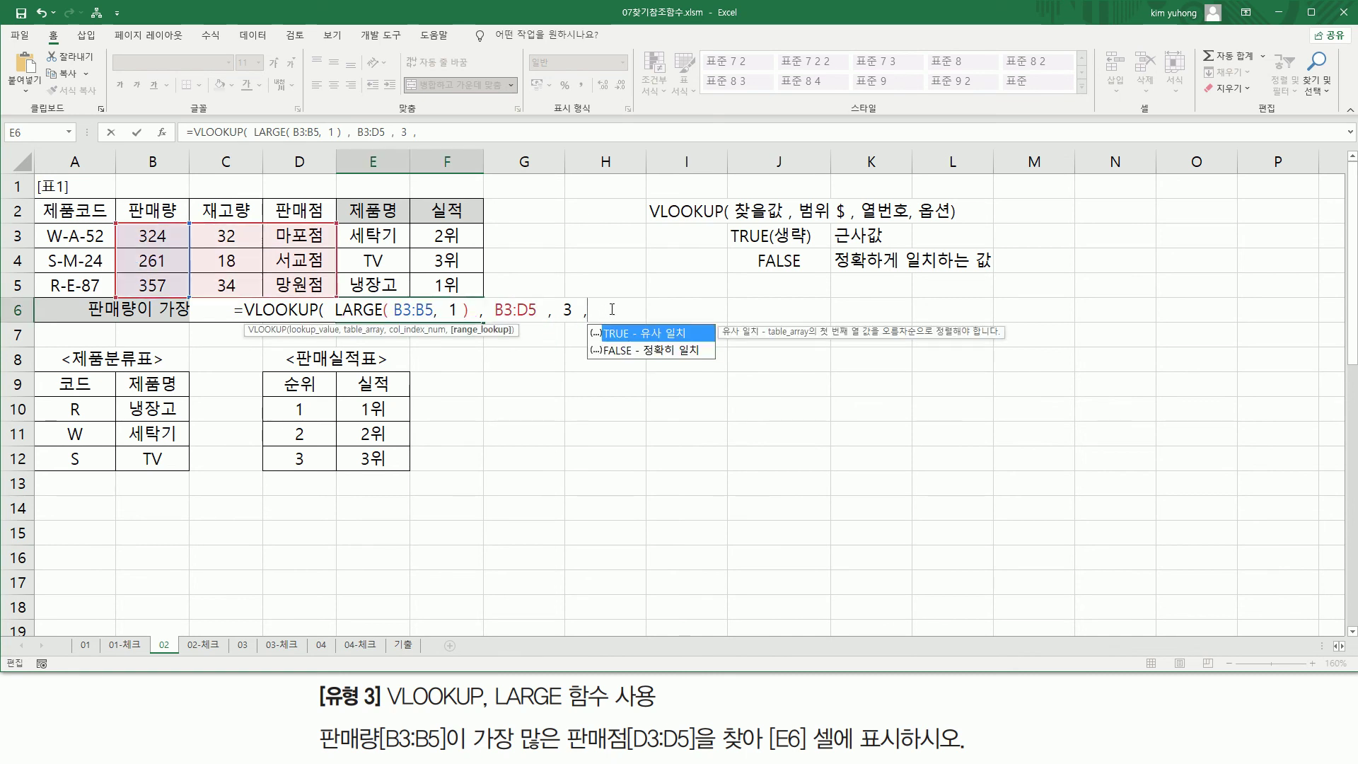
text(FAL)
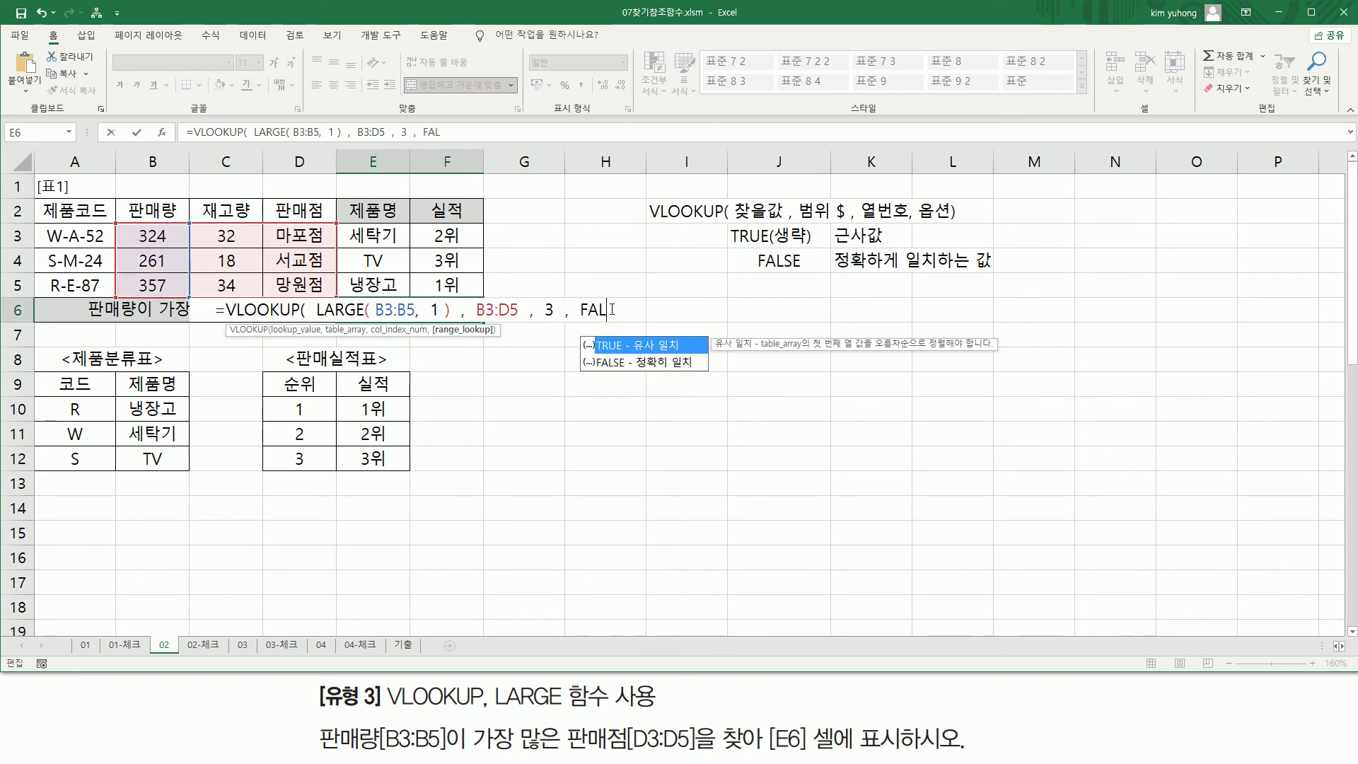
text(SE ))
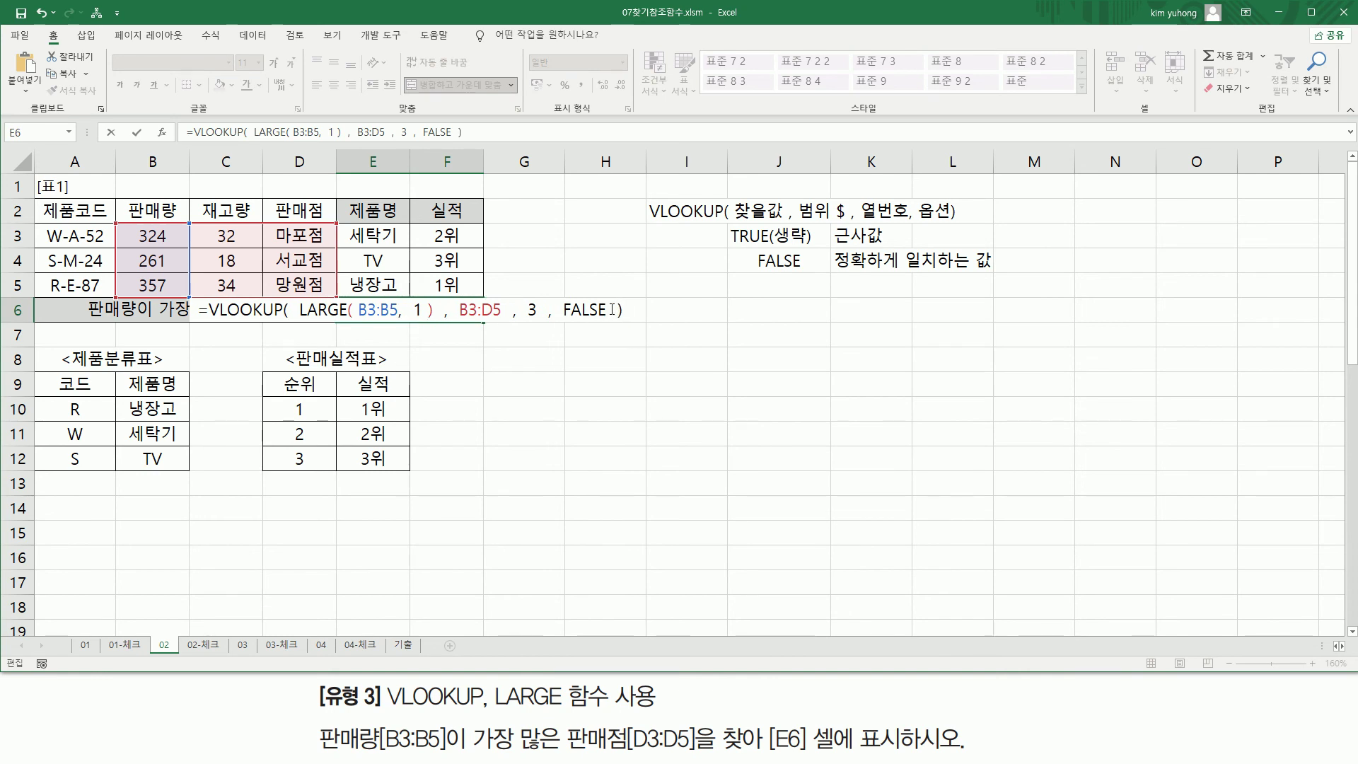
key(Return)
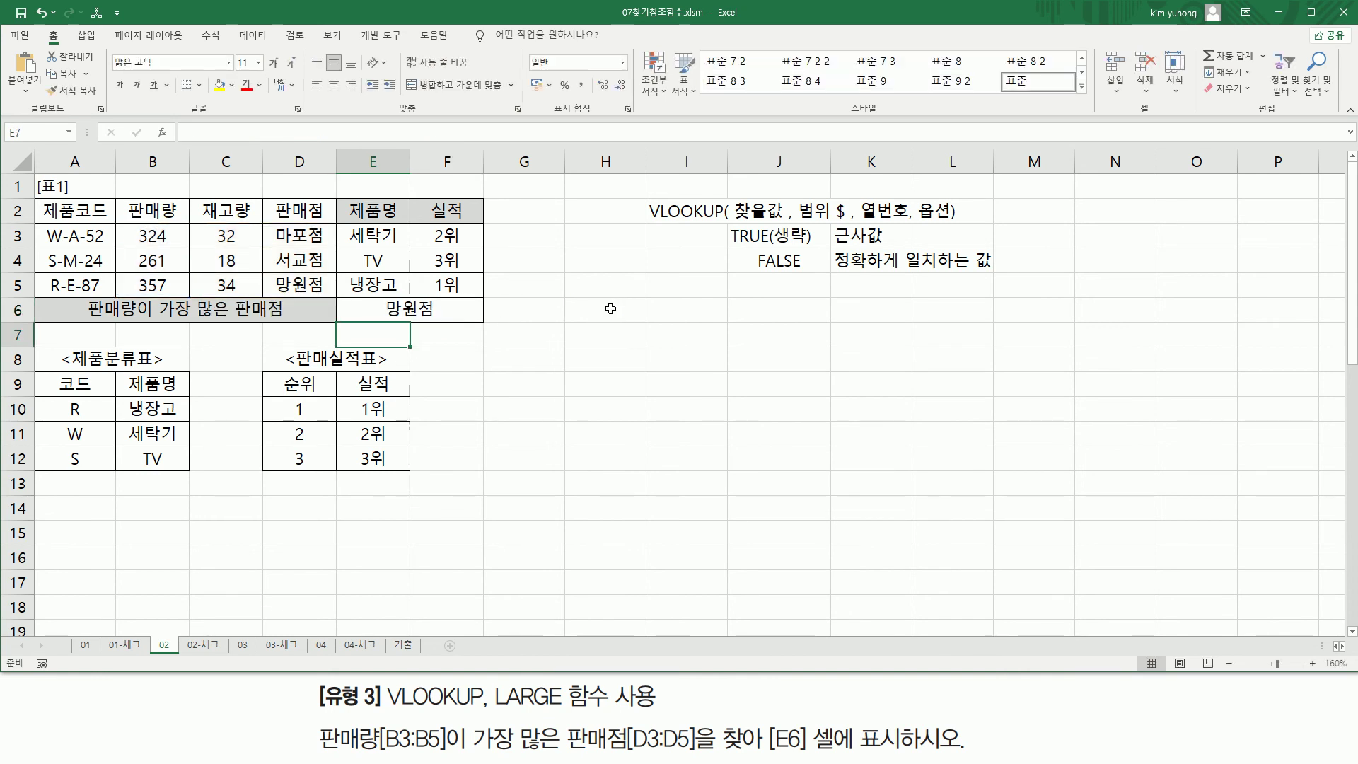
mouse_move(116, 217)
mouse_down()
mouse_move(187, 296)
mouse_move(173, 294)
mouse_up()
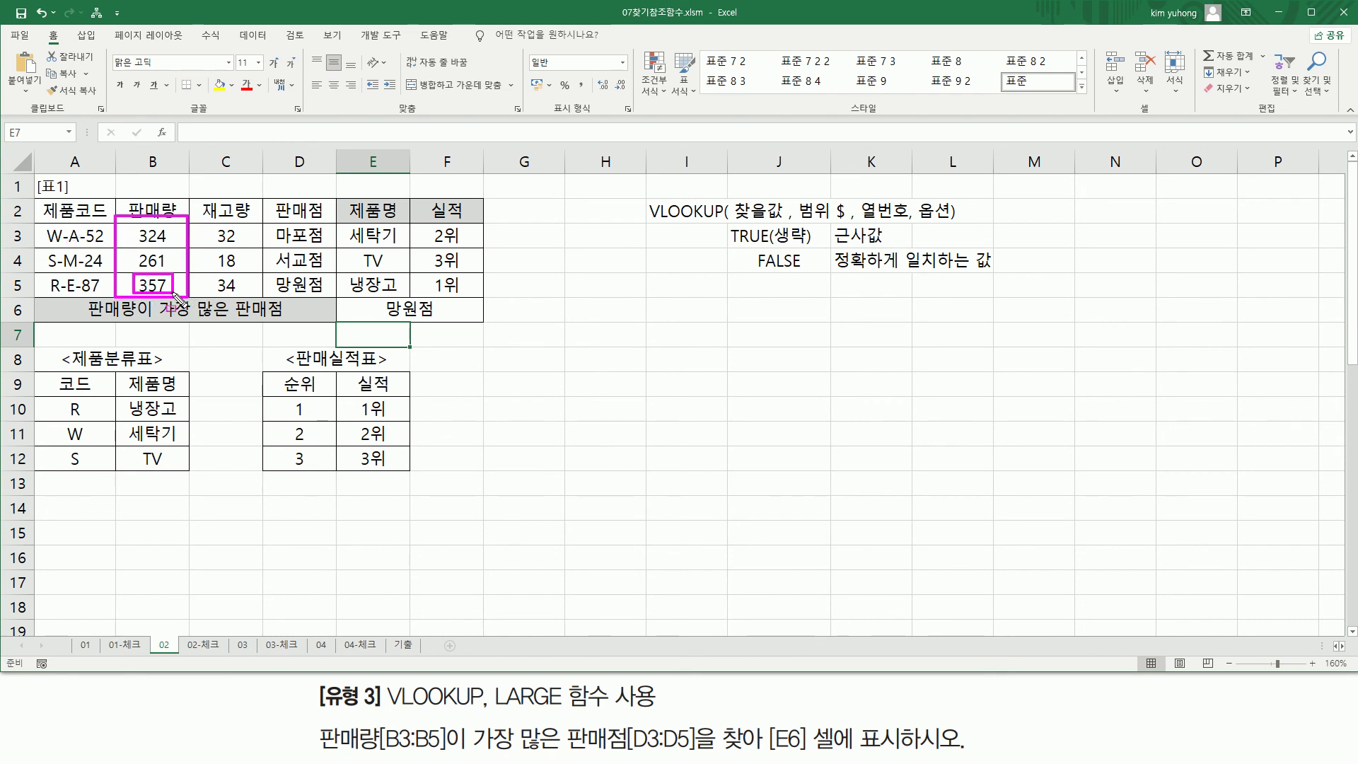
drag(270, 273, 448, 318)
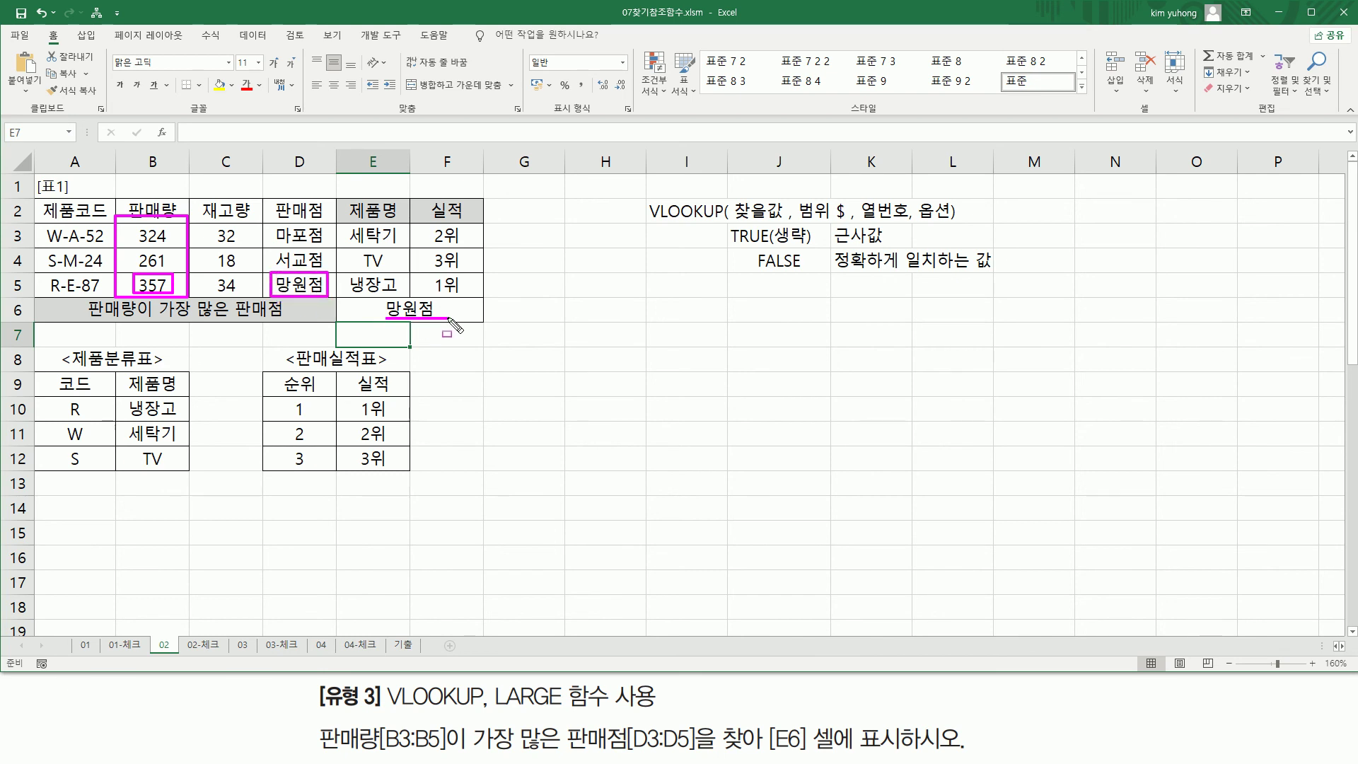
key(Escape)
Step: Write the formula =VLOOKUP( LARGE( B3:B5, 1 ) , B3:D5 , 3 , FALSE ) in cell I7 as a red text note
click(695, 334)
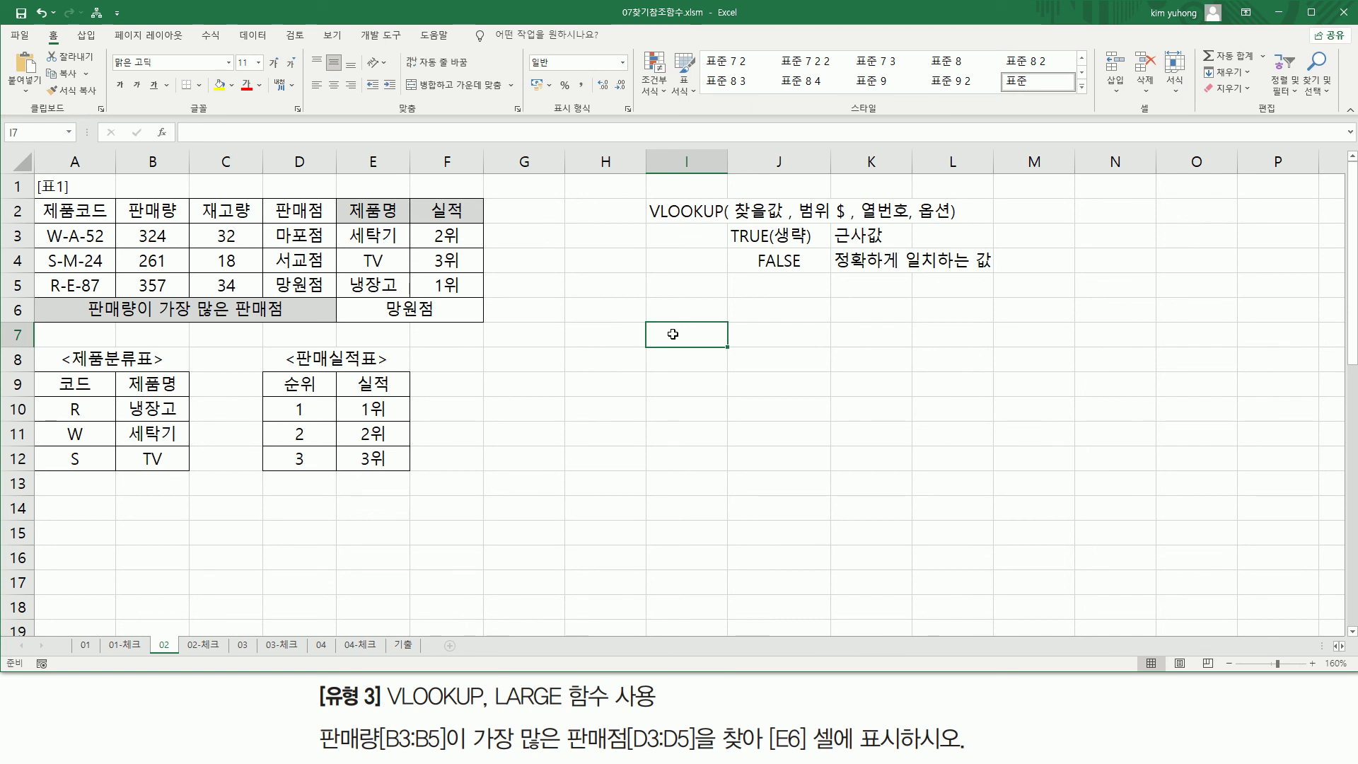
text(=VLOOKUP( LARGE( B3:B5, 1 ) , B3:D5 , 3 , FALSE ))
key(Return)
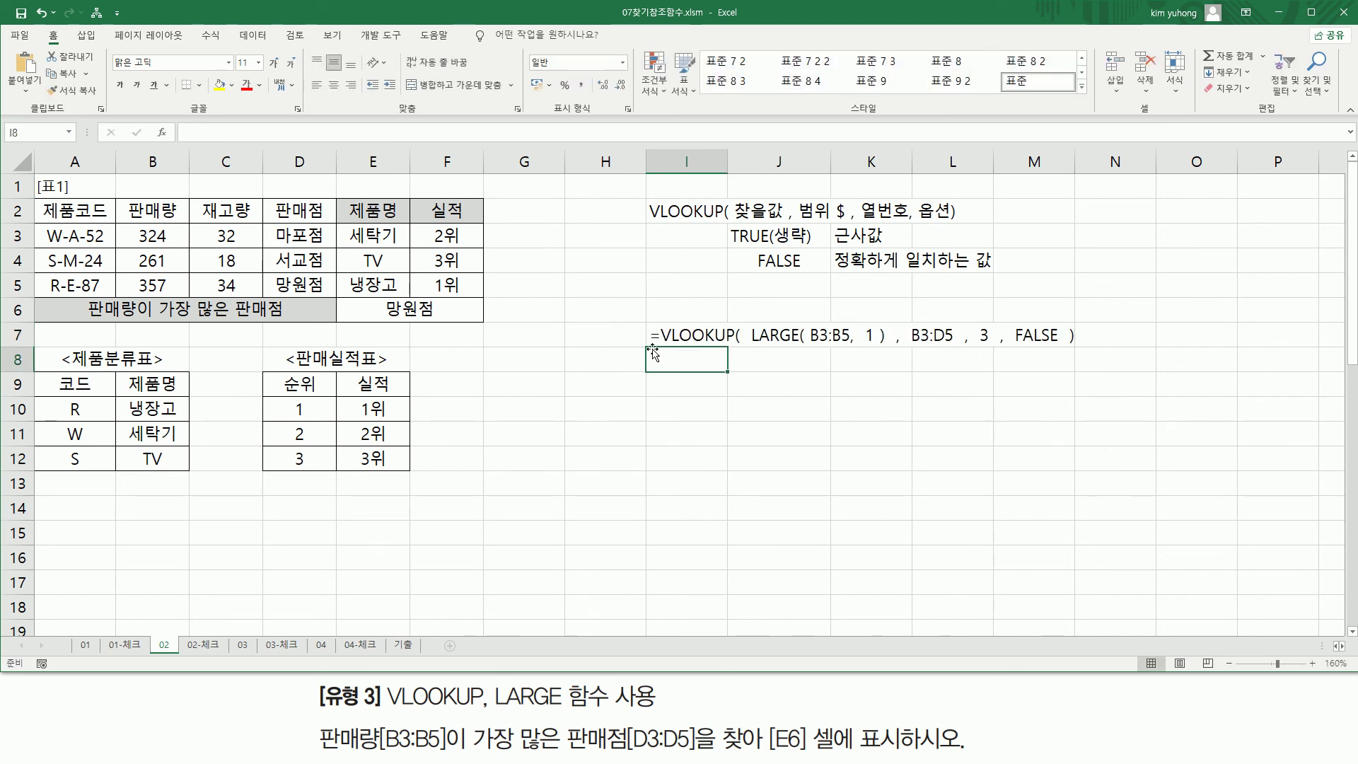
key(Return)
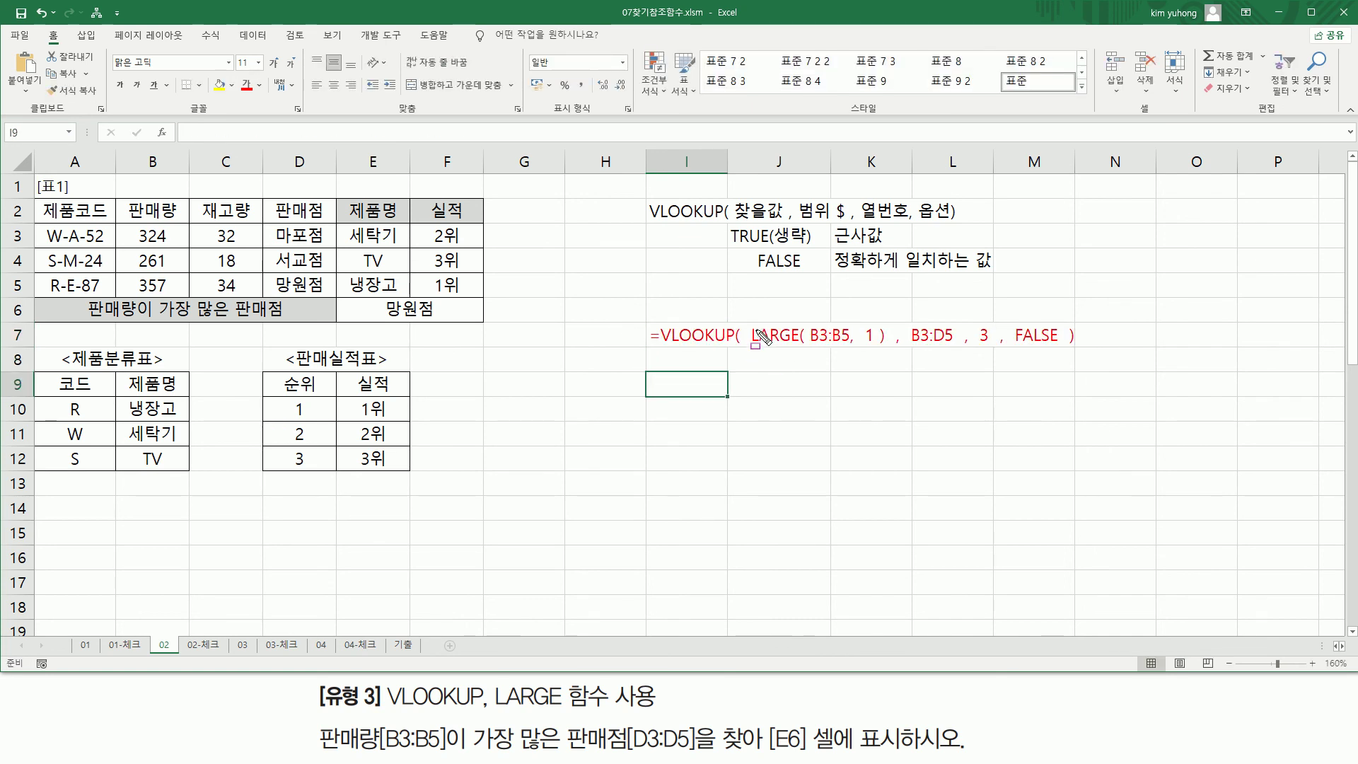
Step: Review the LARGE lookup value, table range, column number and match option in I7's formula note against the result in E6
mouse_move(749, 315)
mouse_down()
mouse_move(847, 355)
mouse_move(889, 353)
mouse_move(850, 342)
mouse_move(876, 350)
mouse_up()
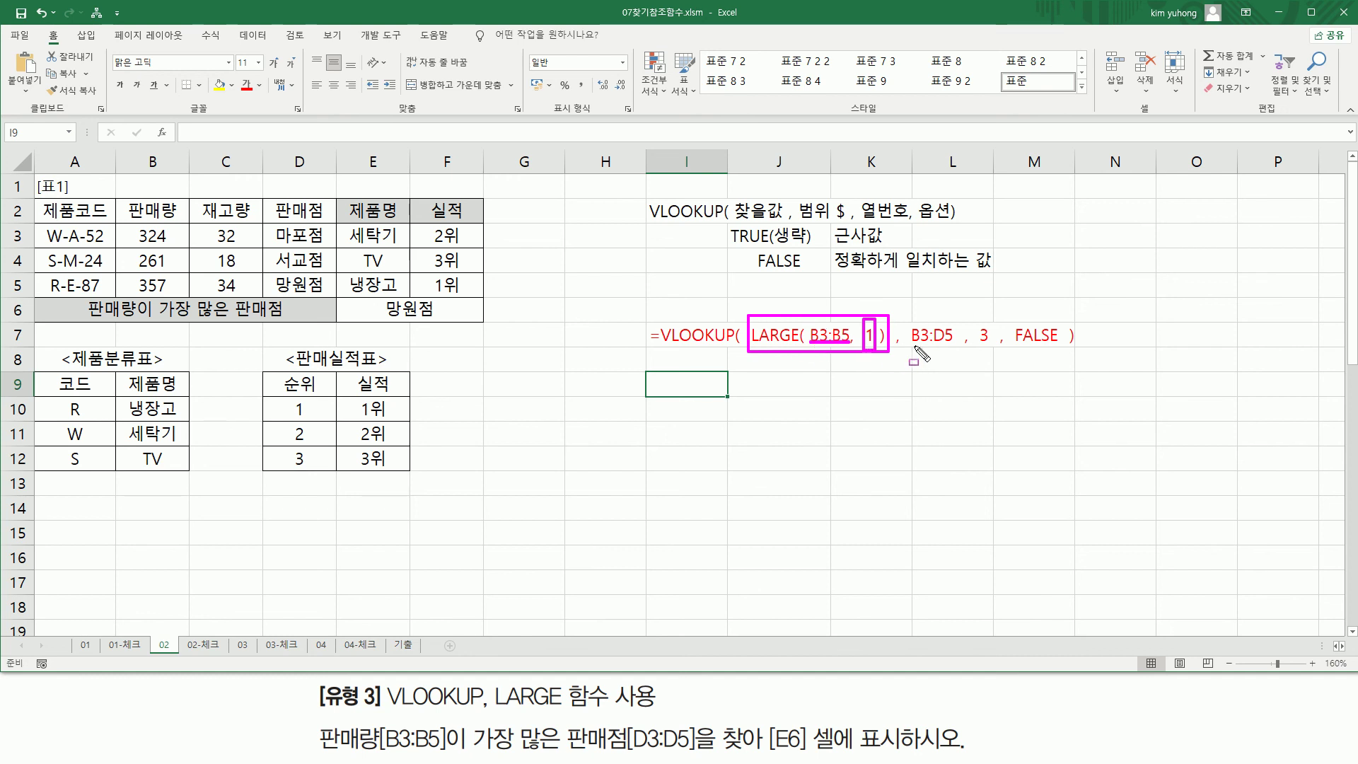
drag(909, 346, 1061, 344)
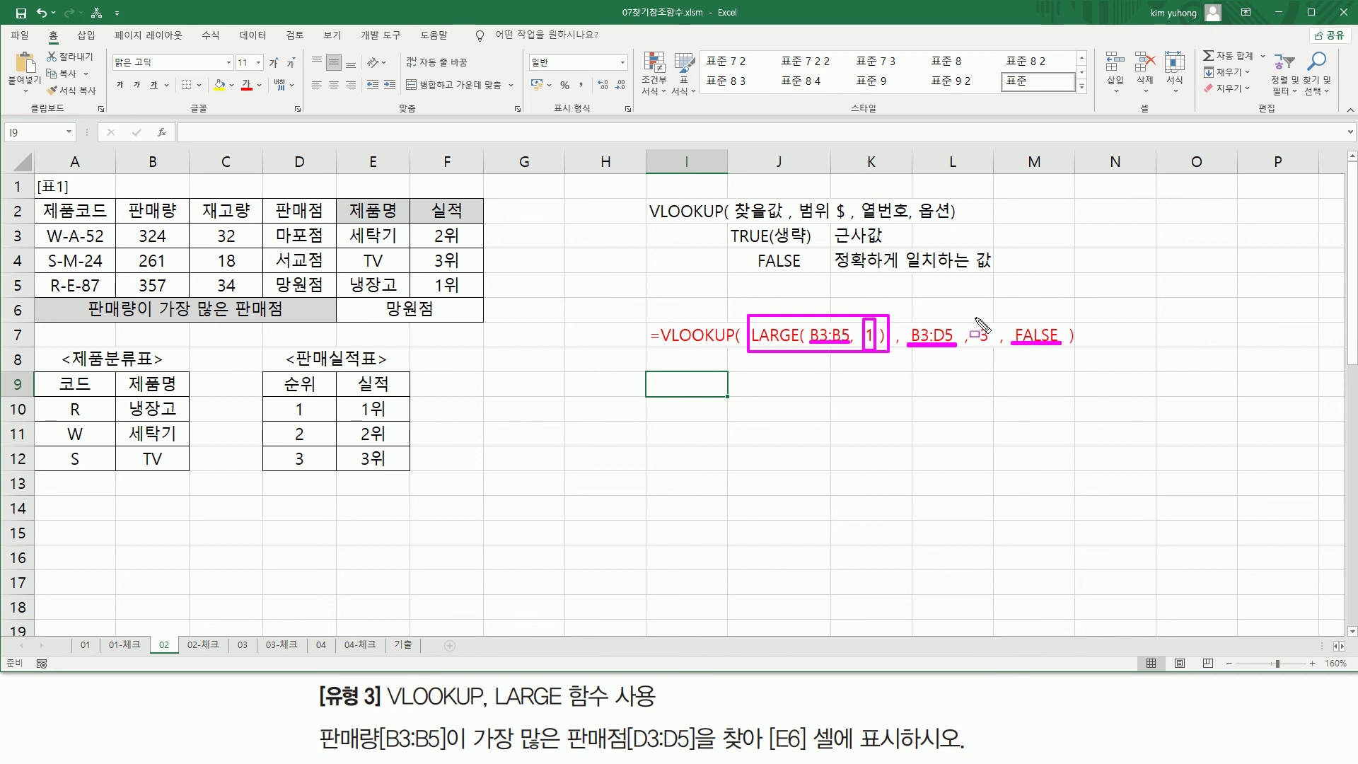
mouse_move(975, 317)
mouse_down()
mouse_move(975, 354)
mouse_move(994, 356)
mouse_up()
key(Escape)
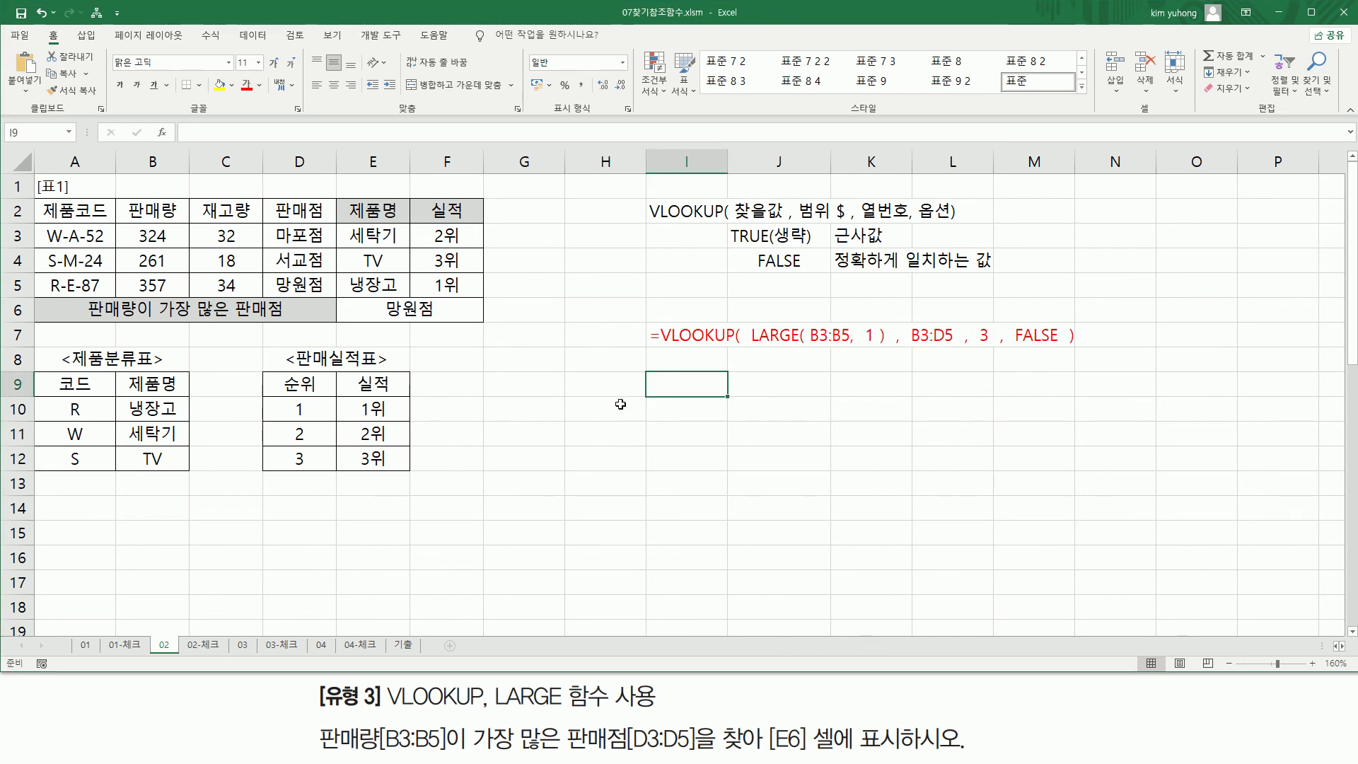
drag(360, 298, 460, 319)
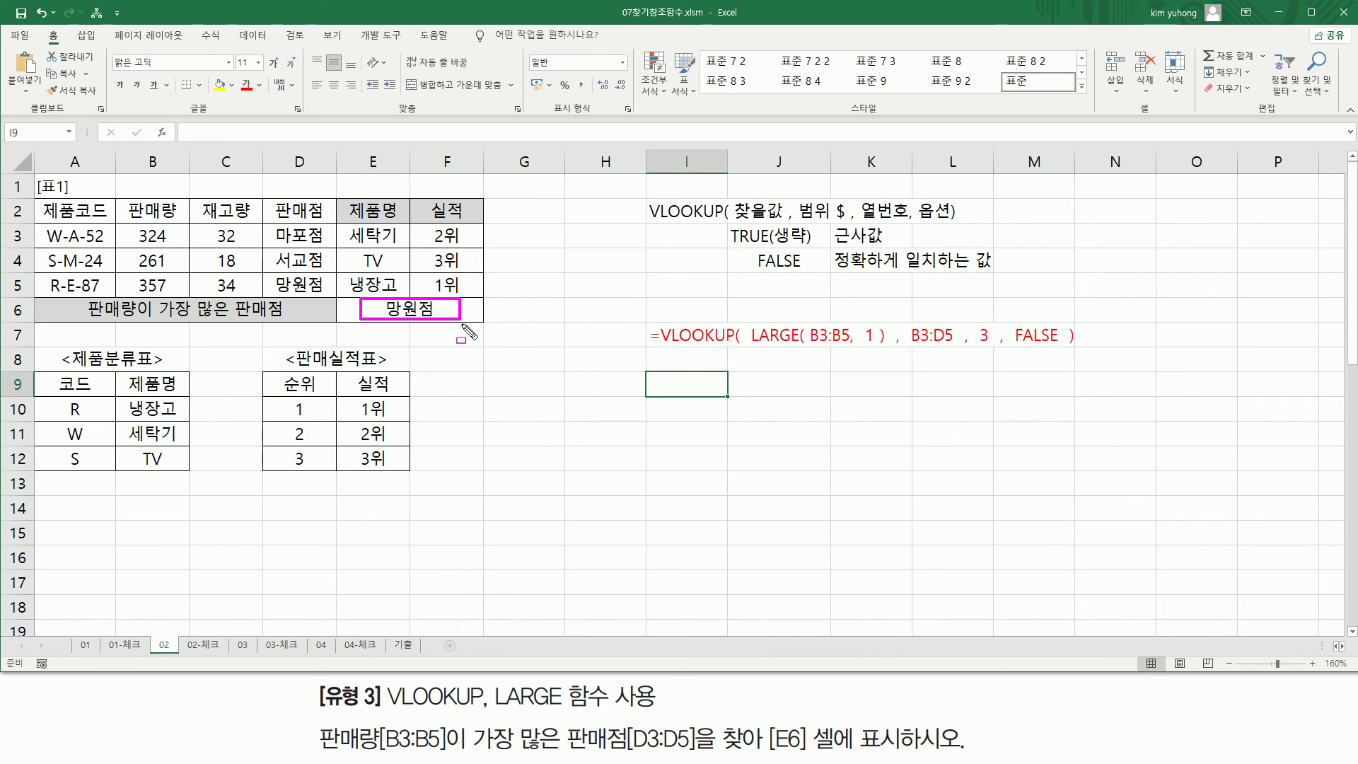
drag(808, 344, 957, 346)
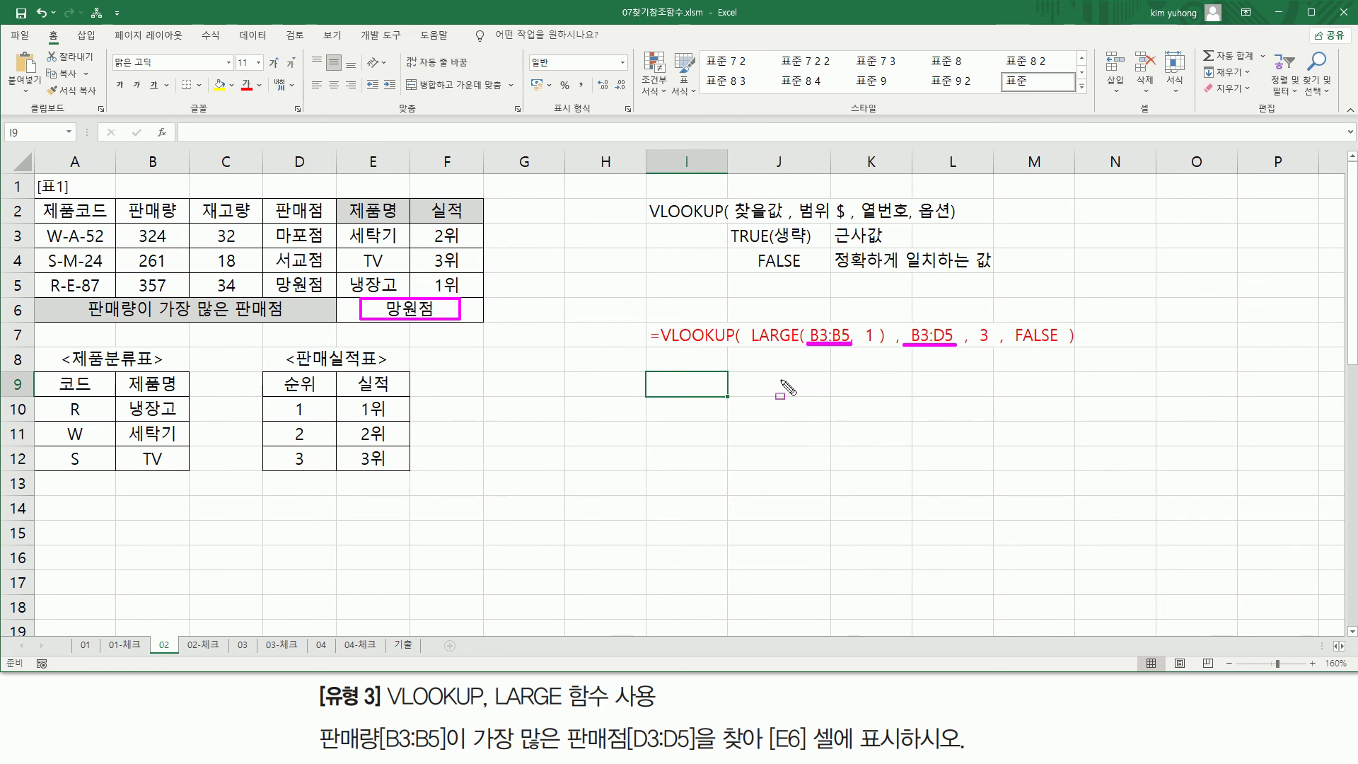
key(Escape)
click(715, 383)
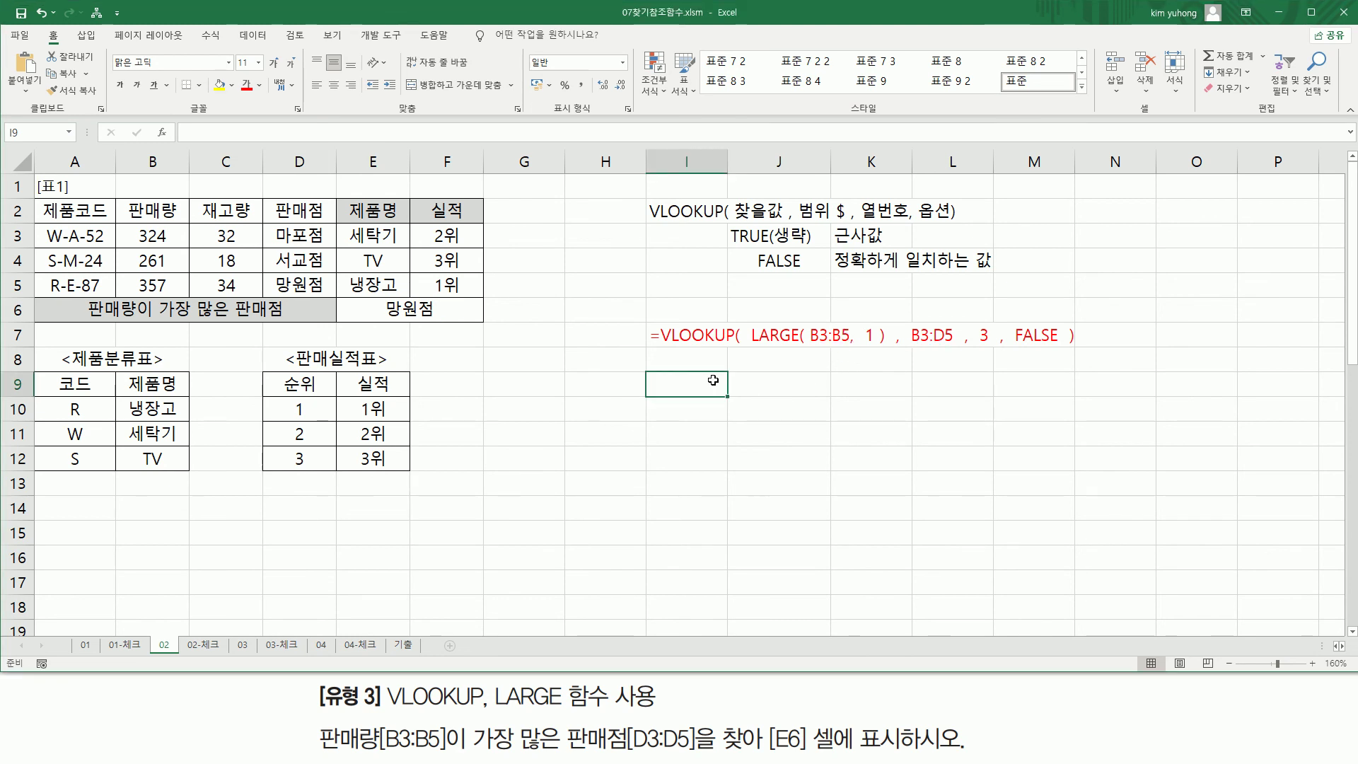